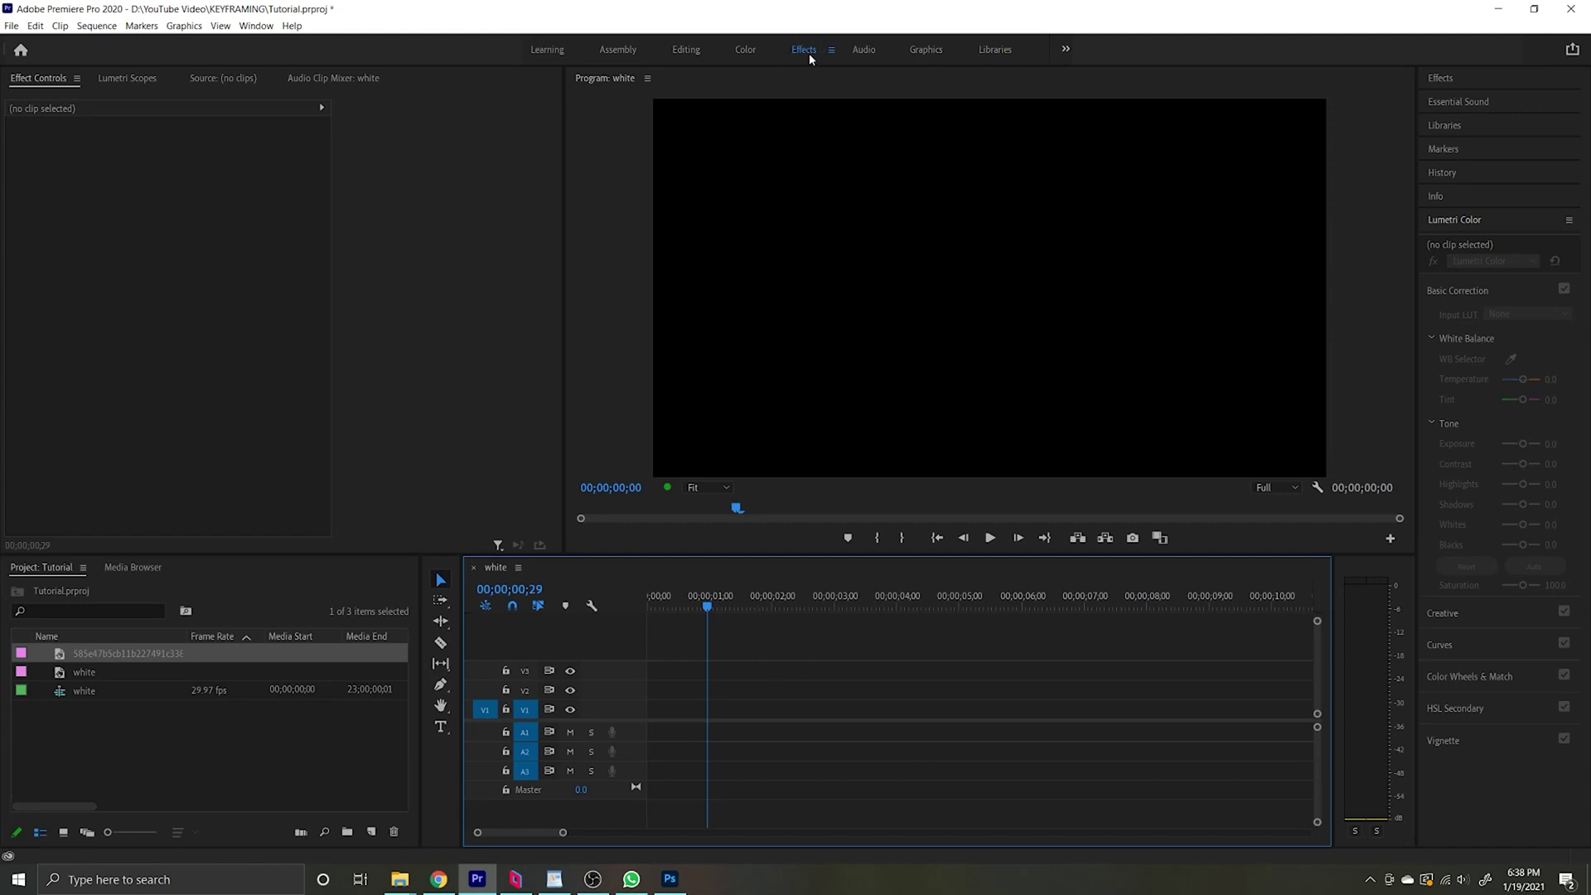
Step: Add the white matte and arrow PNG to the white sequence, stacking the arrow on V2 above the matte
{"action": "left_click", "coordinate": [97, 671]}
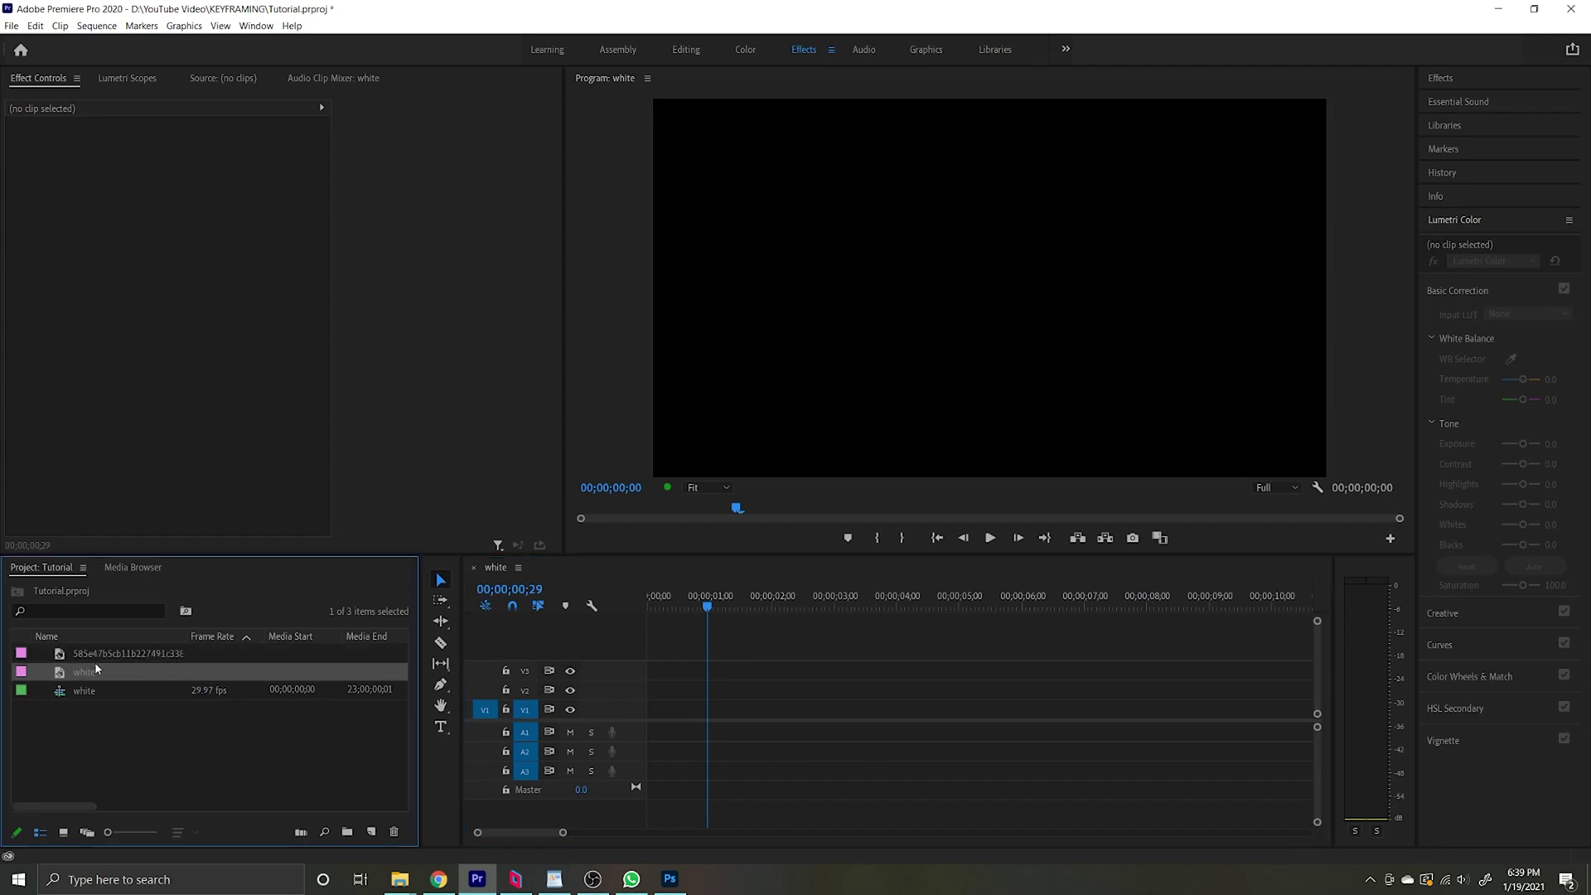
{"action": "left_click", "coordinate": [96, 654], "text": "shift"}
{"action": "left_click_drag", "start_coordinate": [84, 659], "coordinate": [660, 711]}
{"action": "left_click_drag", "start_coordinate": [987, 709], "coordinate": [678, 688]}
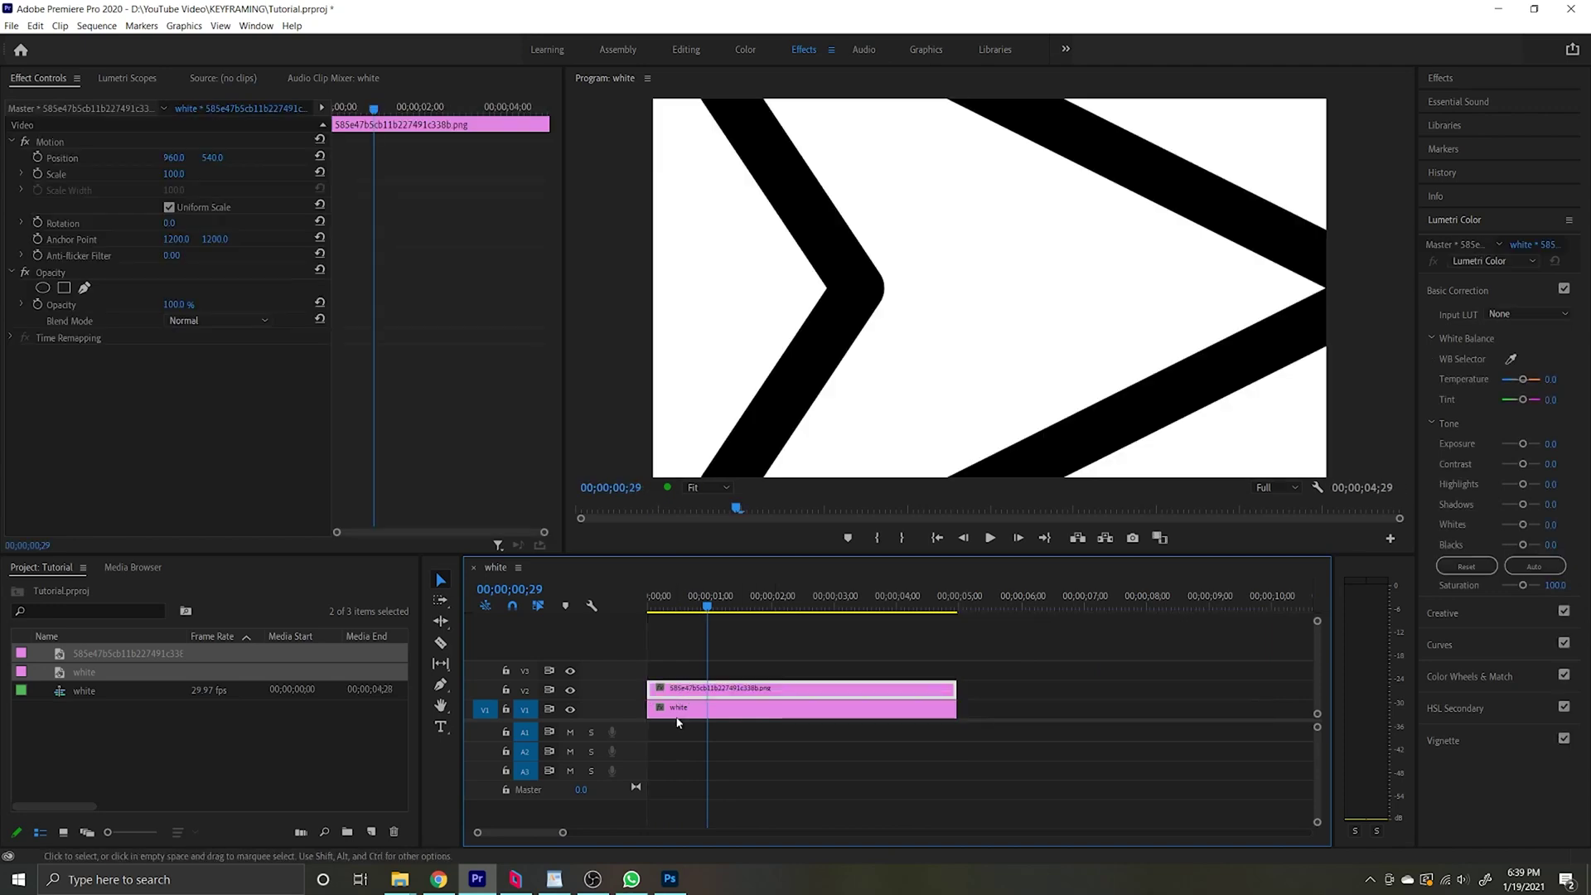
Step: Toggle V1 visibility to verify the layering, then select the arrow clip
{"action": "left_click", "coordinate": [746, 708]}
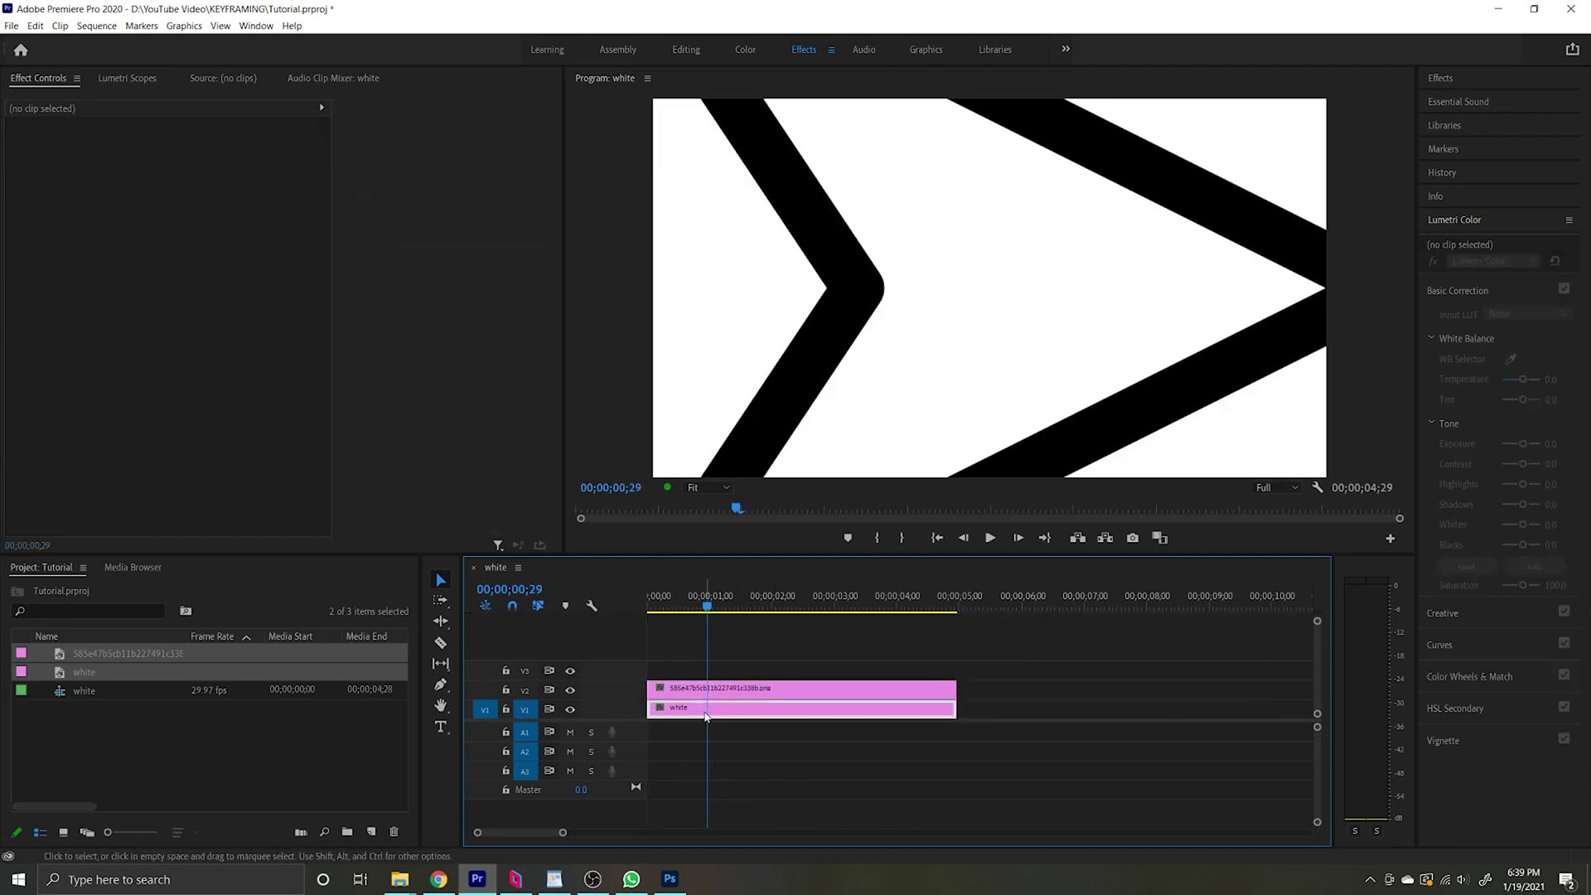
{"action": "left_click", "coordinate": [570, 711]}
{"action": "left_click", "coordinate": [571, 710]}
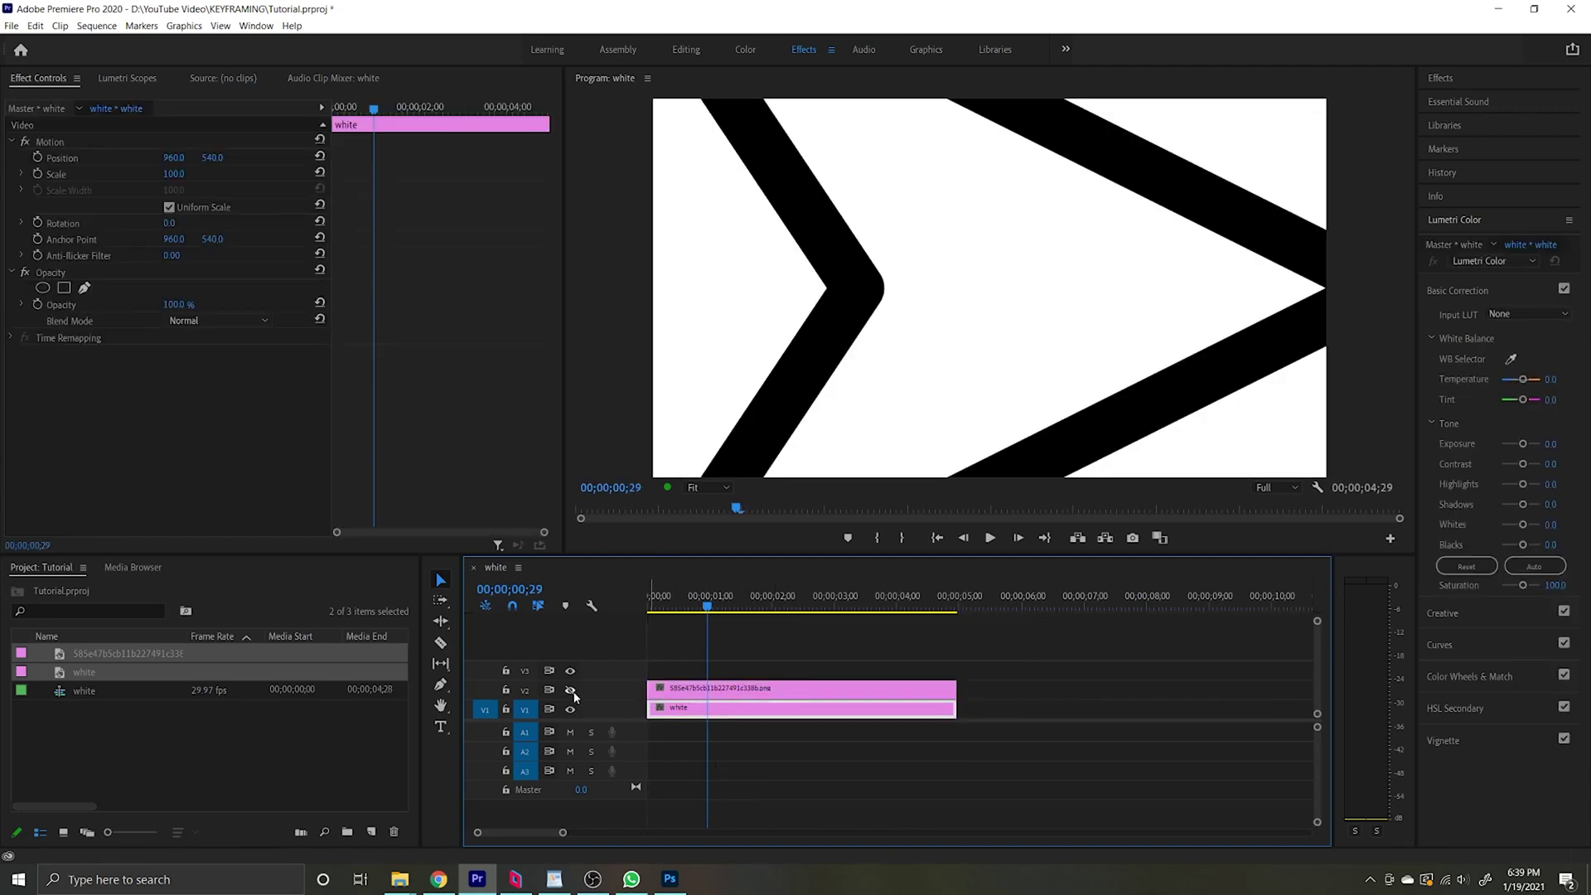
{"action": "left_click", "coordinate": [743, 695]}
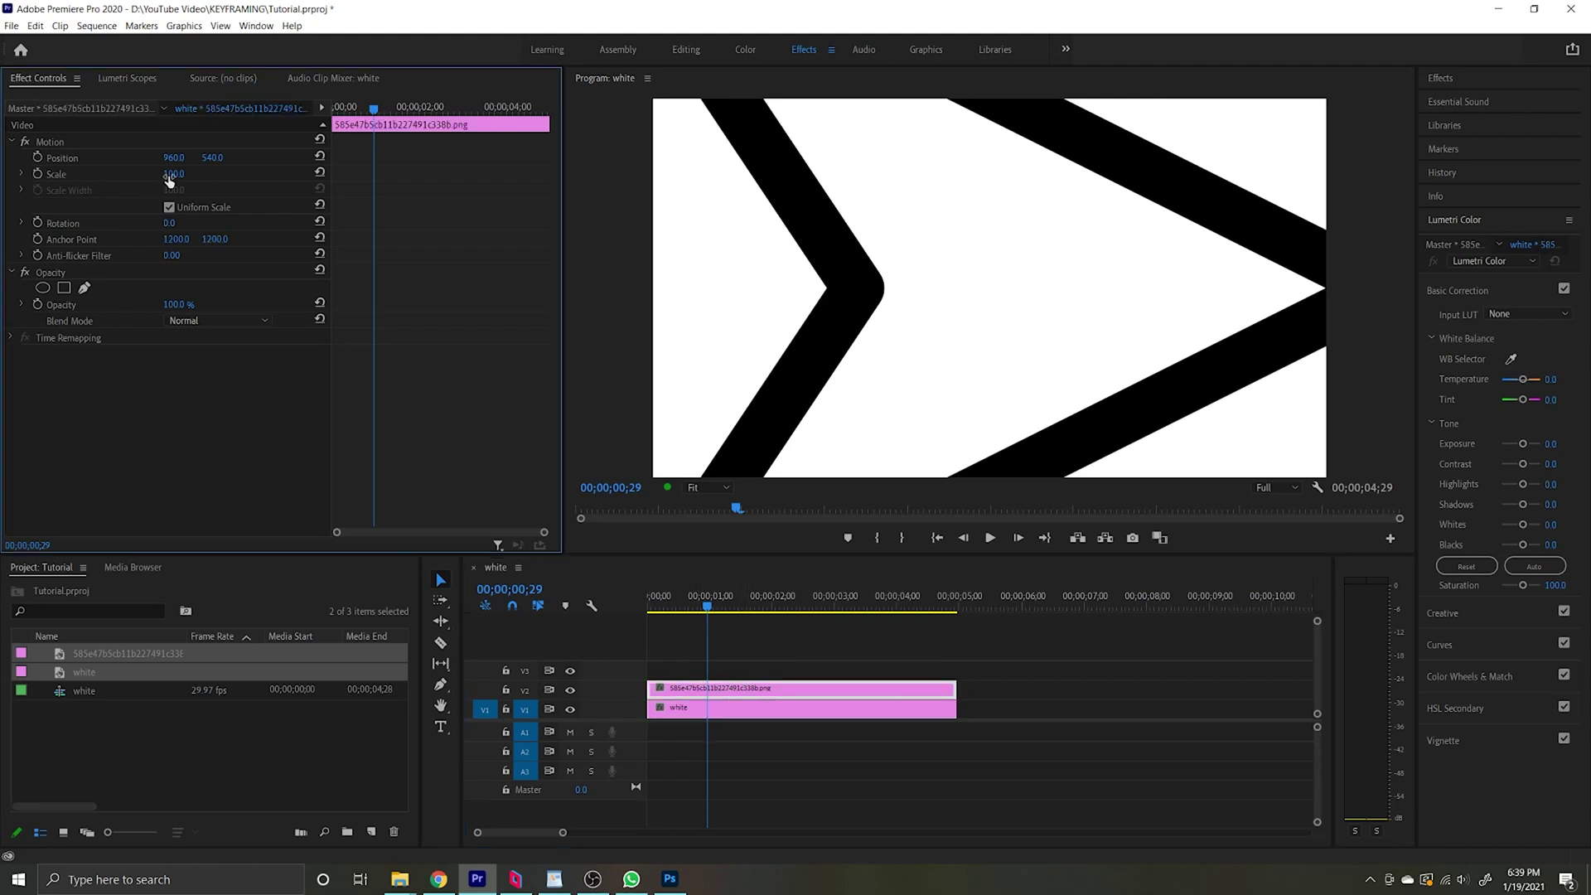
Step: Scale the arrow clip on V2 down to 23.0 in Effect Controls
{"action": "left_click", "coordinate": [771, 690]}
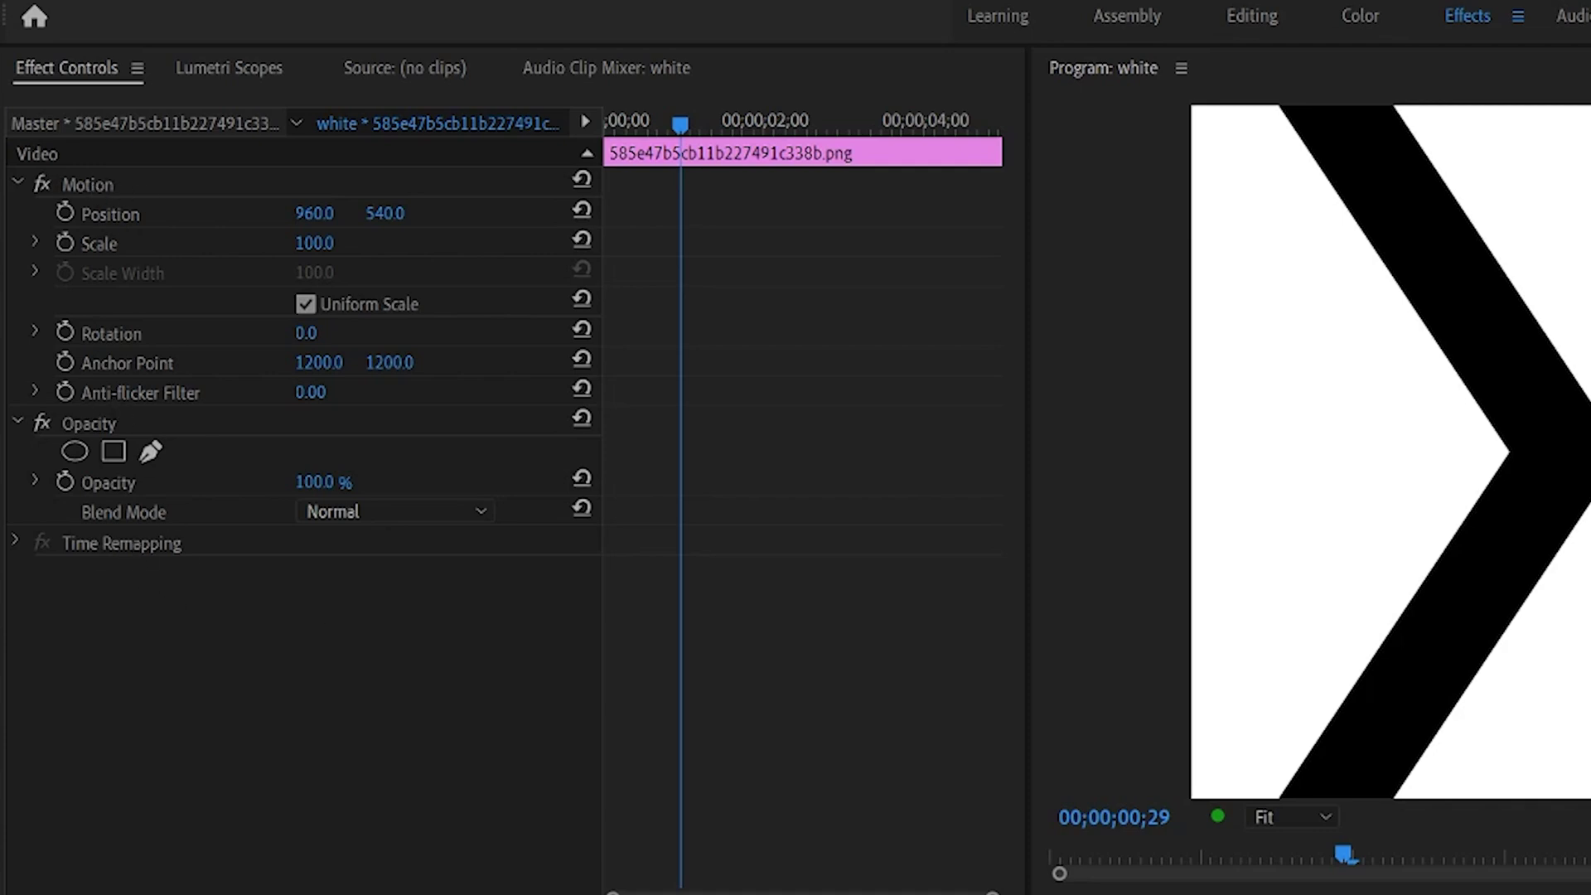
{"action": "left_click_drag", "start_coordinate": [314, 243], "coordinate": [332, 246]}
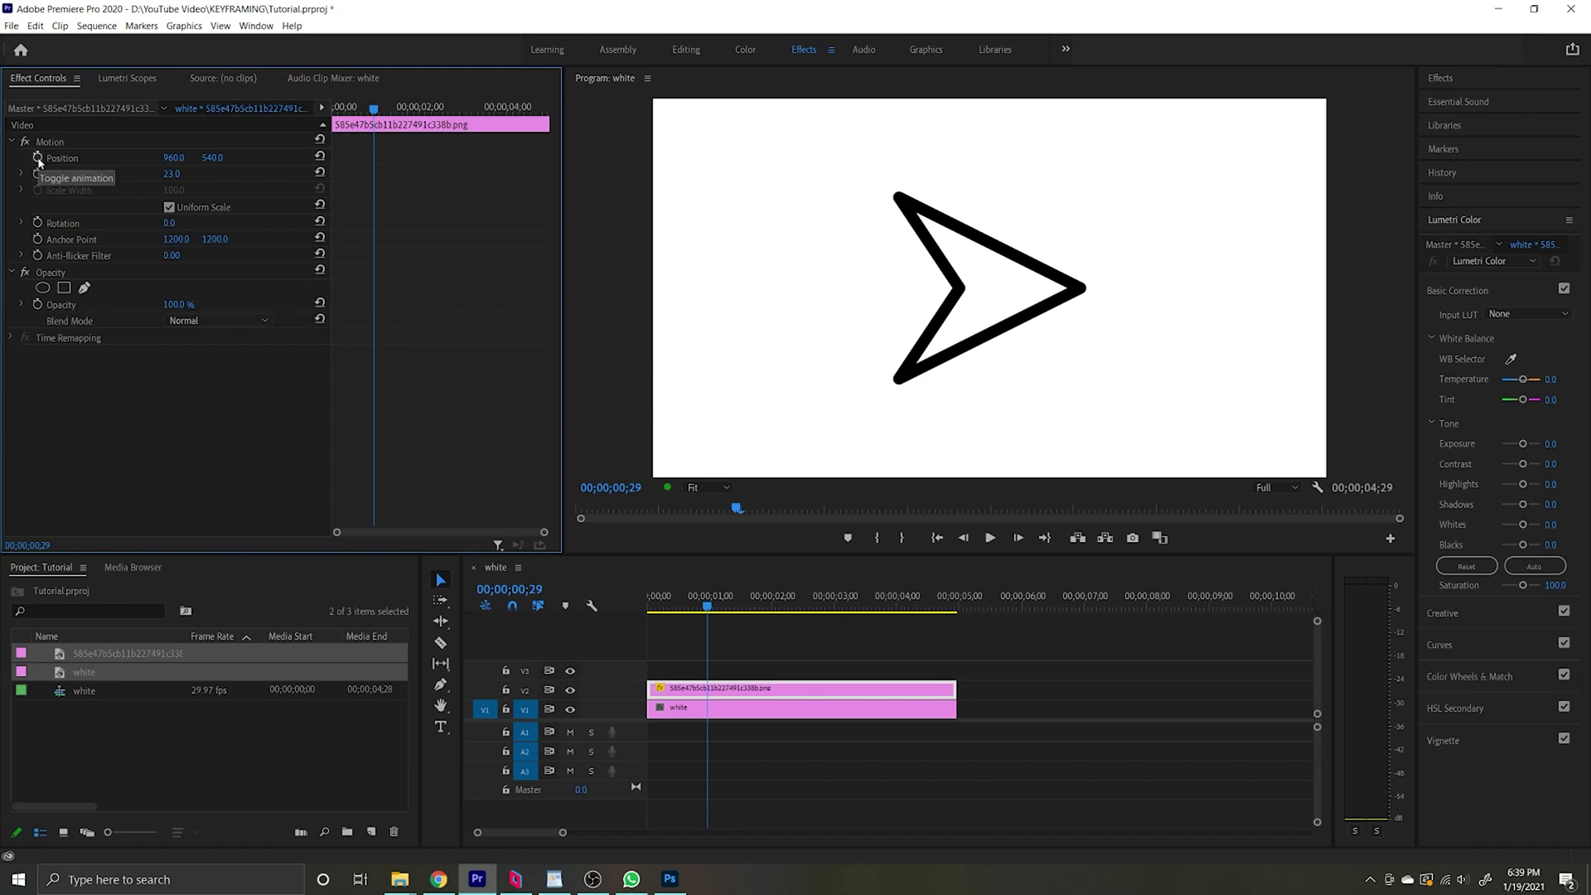
Step: Keyframe the arrow's Position at X -302, off-screen left, at the clip start
{"action": "left_click", "coordinate": [38, 159]}
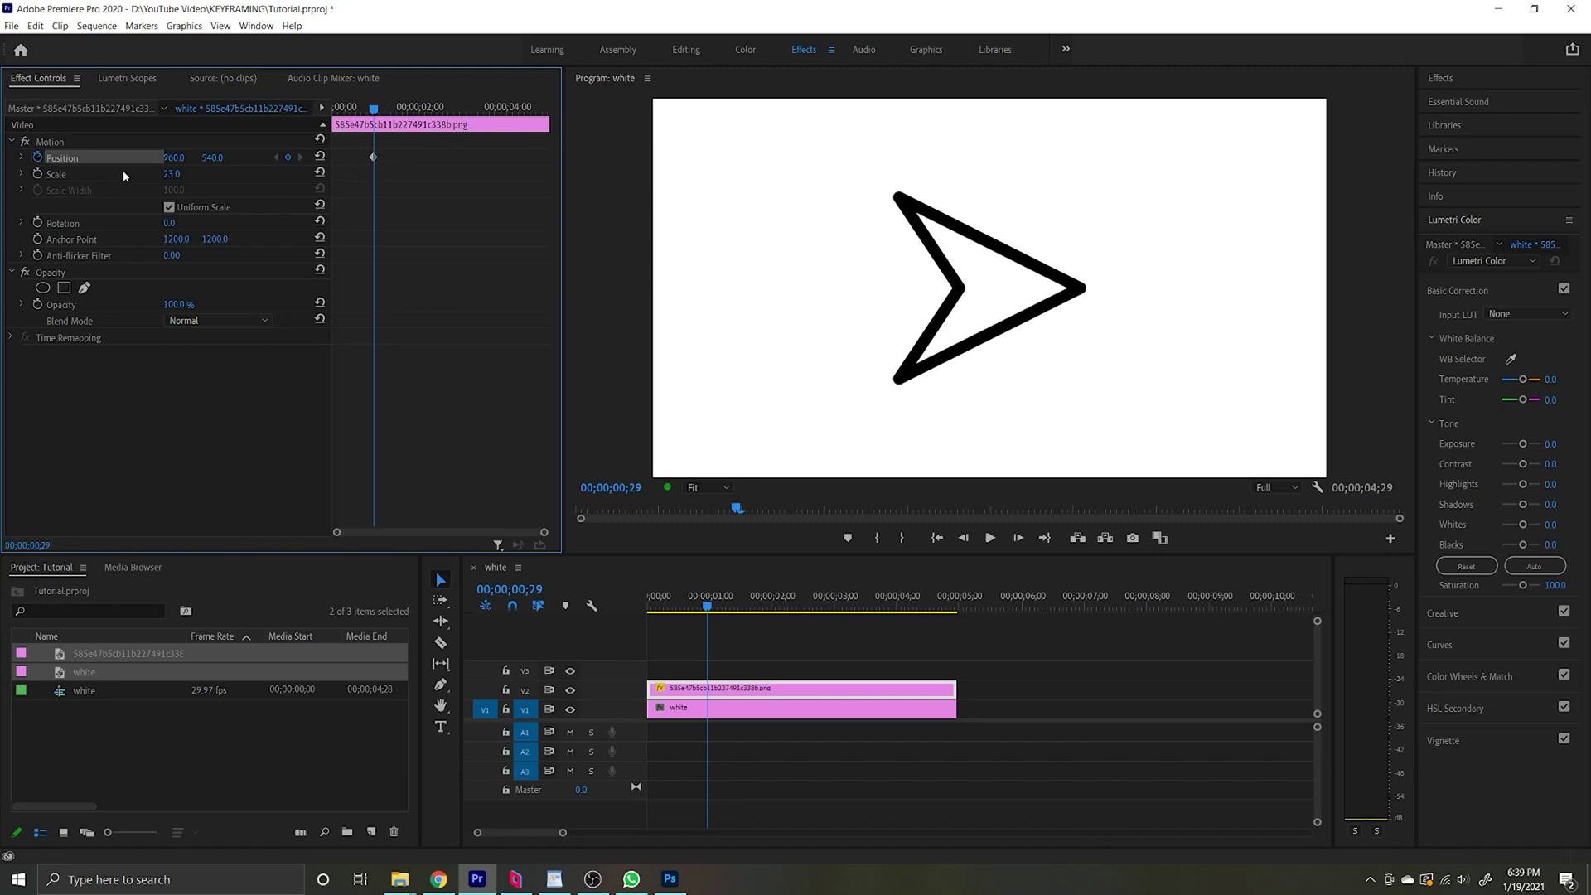
{"action": "left_click_drag", "start_coordinate": [170, 158], "coordinate": [58, 157]}
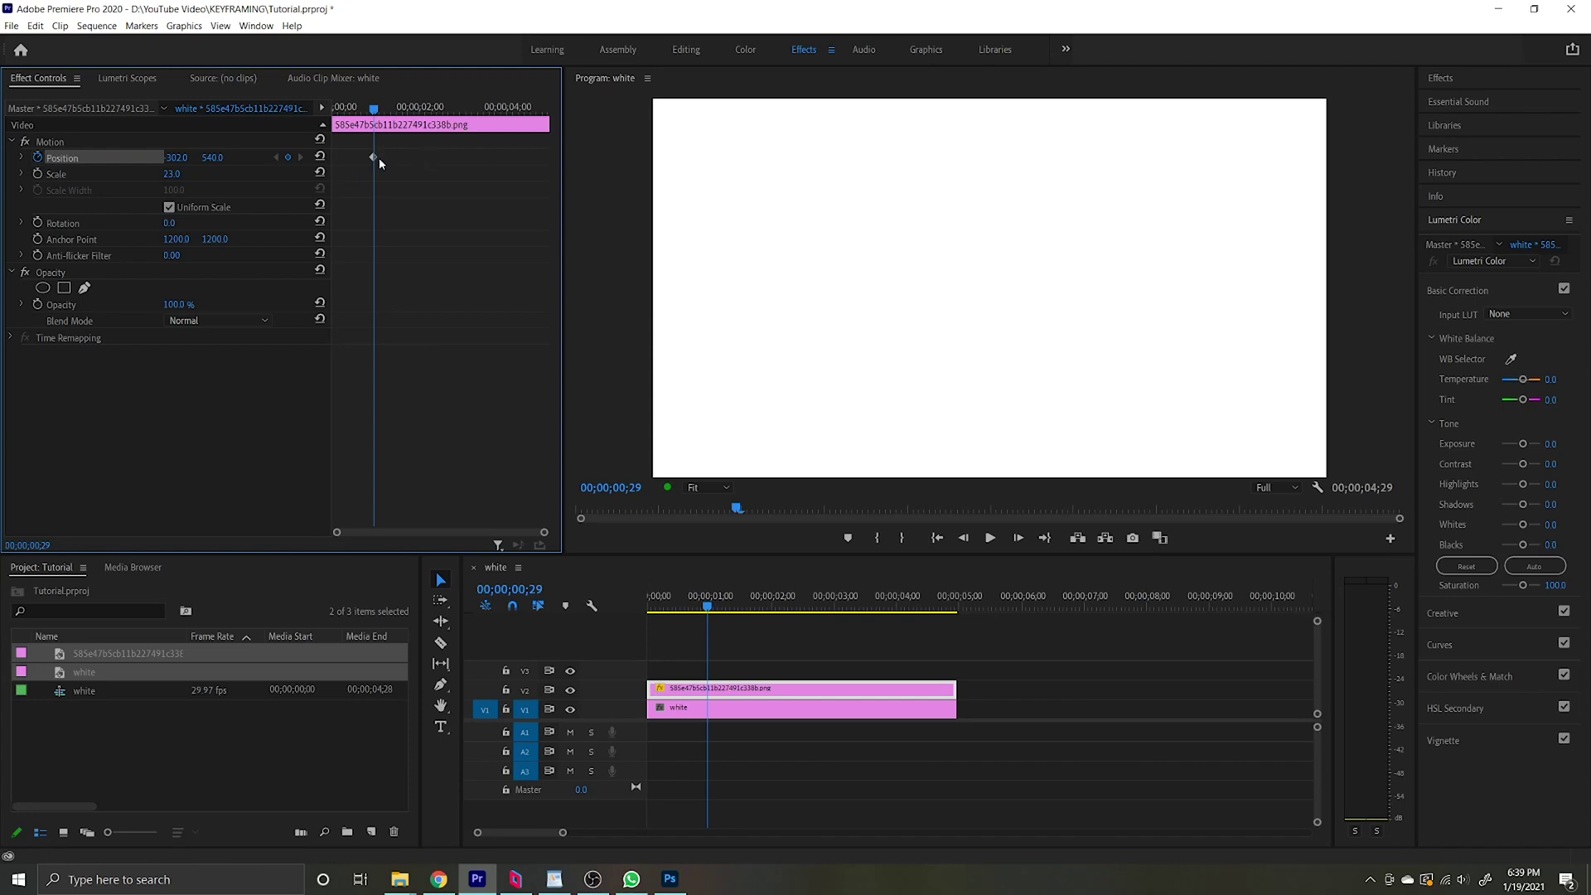
{"action": "left_click_drag", "start_coordinate": [373, 160], "coordinate": [320, 156]}
Step: Add a second Position keyframe bringing the arrow into frame near the clip end
{"action": "left_click_drag", "start_coordinate": [176, 158], "coordinate": [457, 158]}
{"action": "left_click_drag", "start_coordinate": [374, 158], "coordinate": [550, 170]}
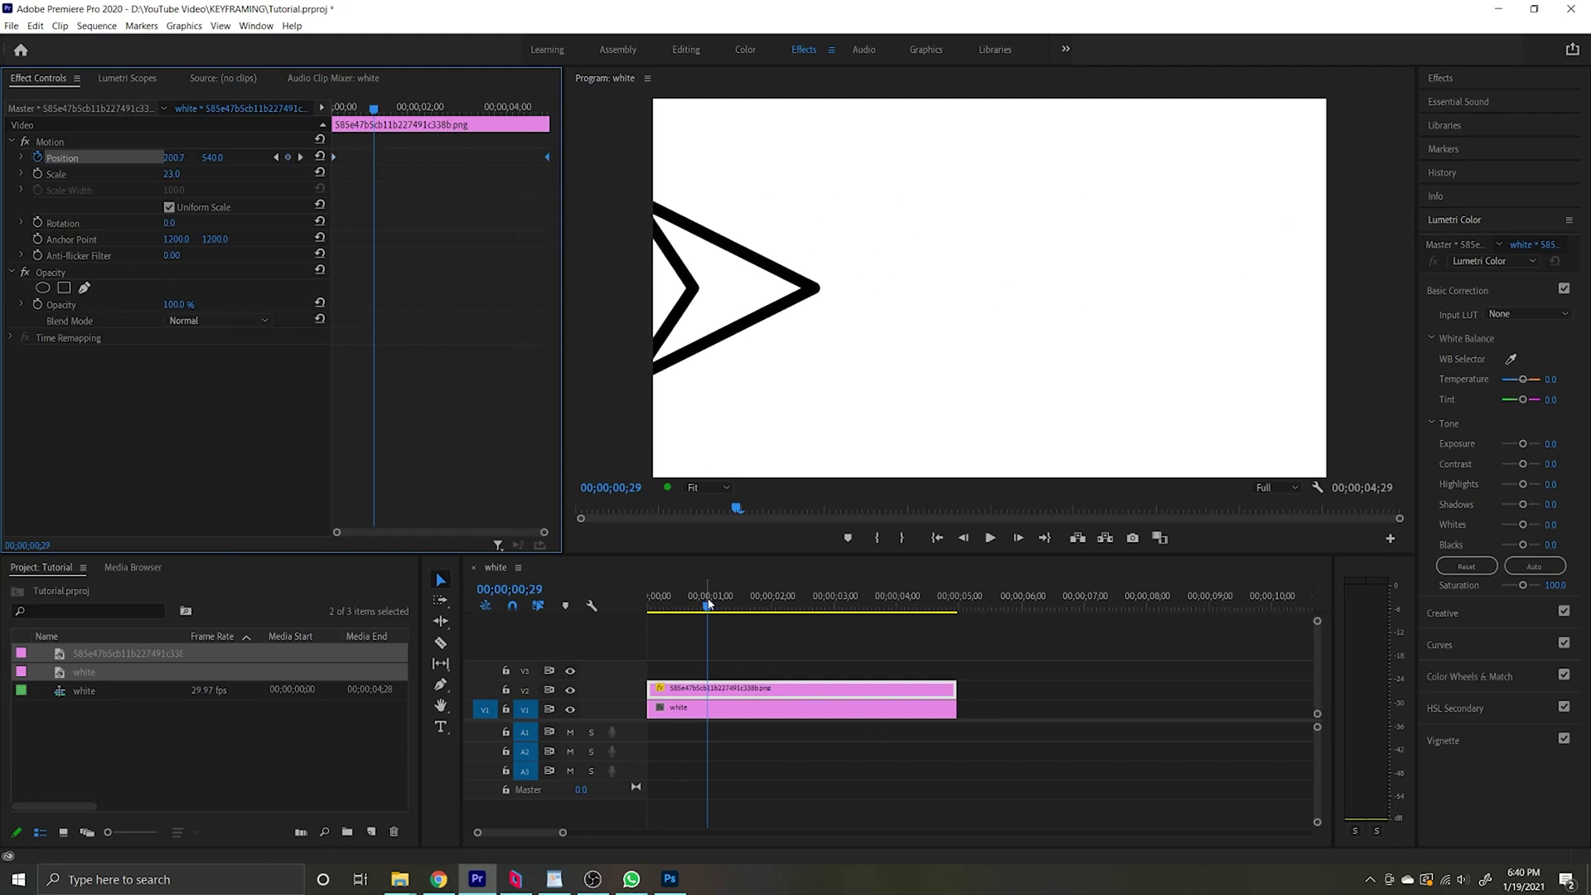
{"action": "left_click", "coordinate": [603, 618]}
Step: Preview the slide and move the end Position keyframe earlier in time
{"action": "key", "text": "Home"}
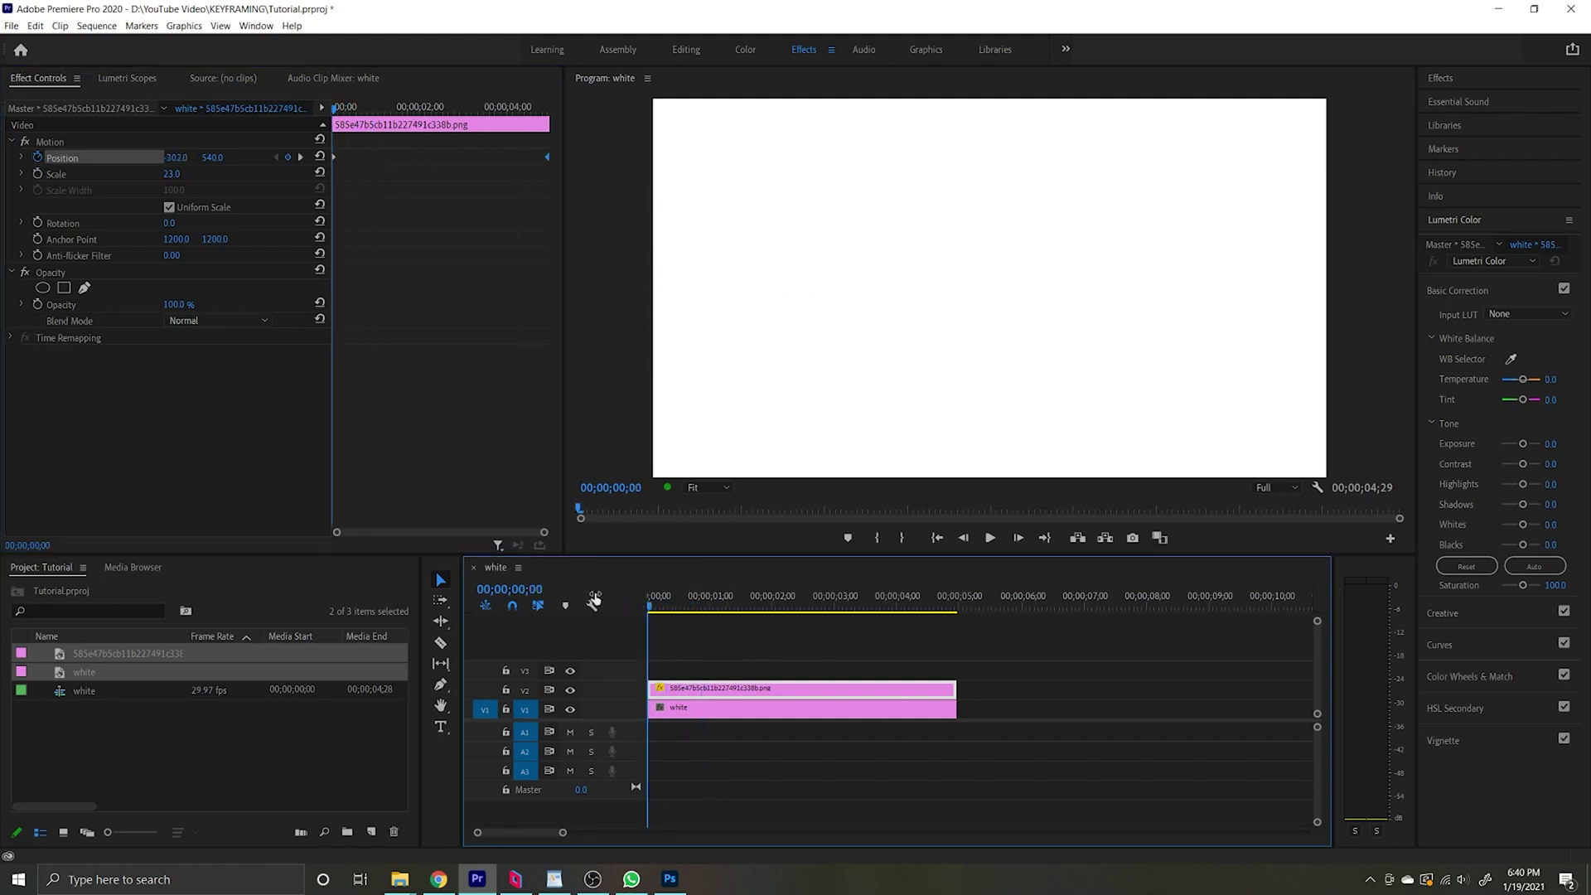
{"action": "key", "text": "space"}
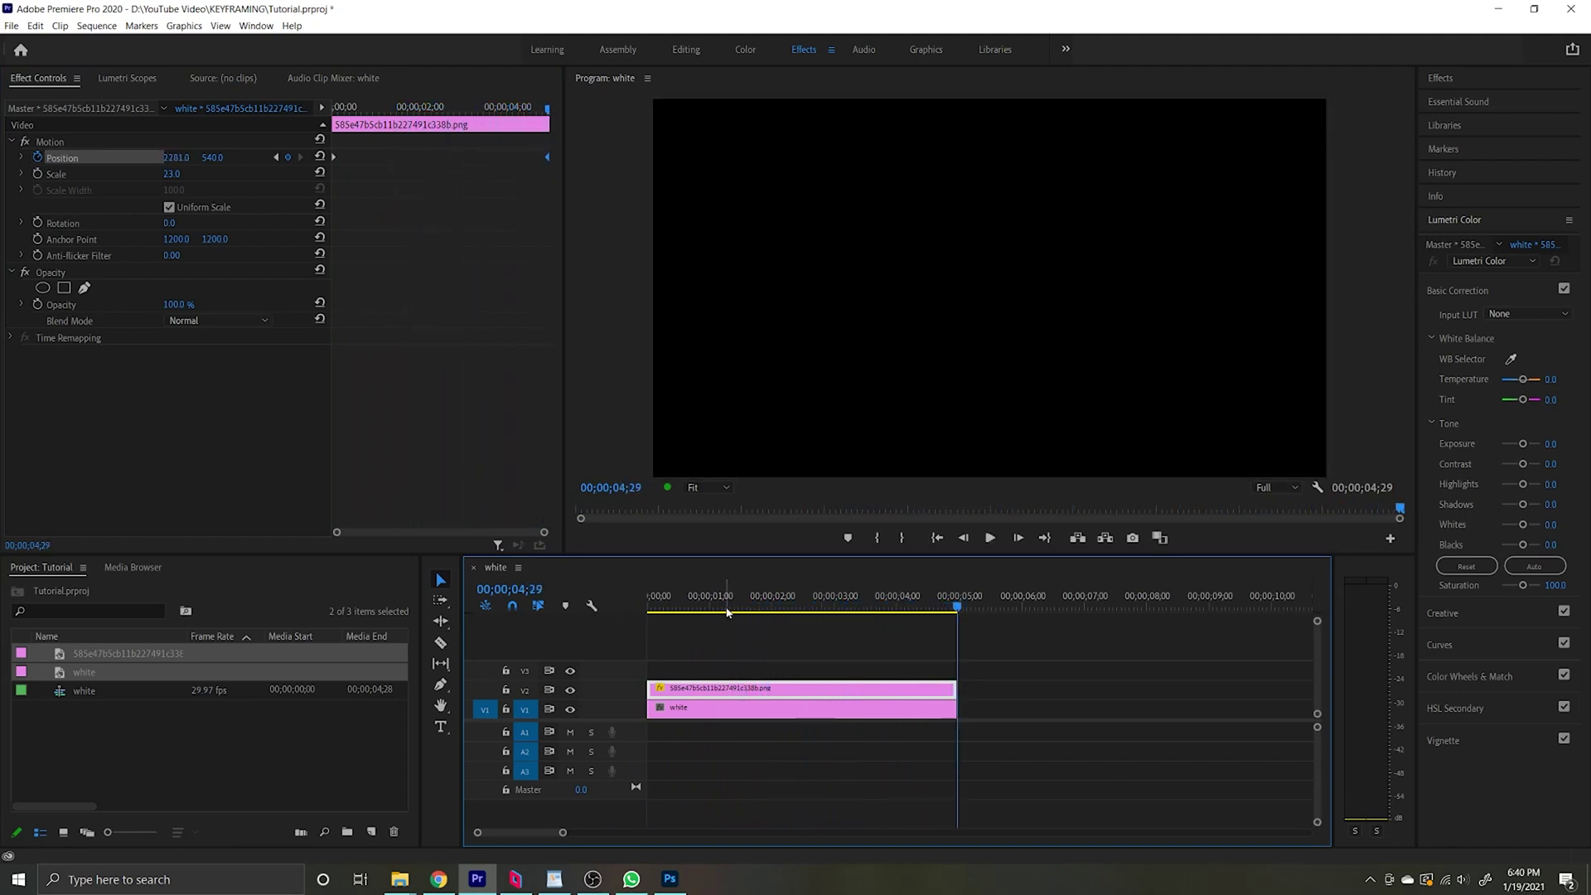
{"action": "key", "text": "space"}
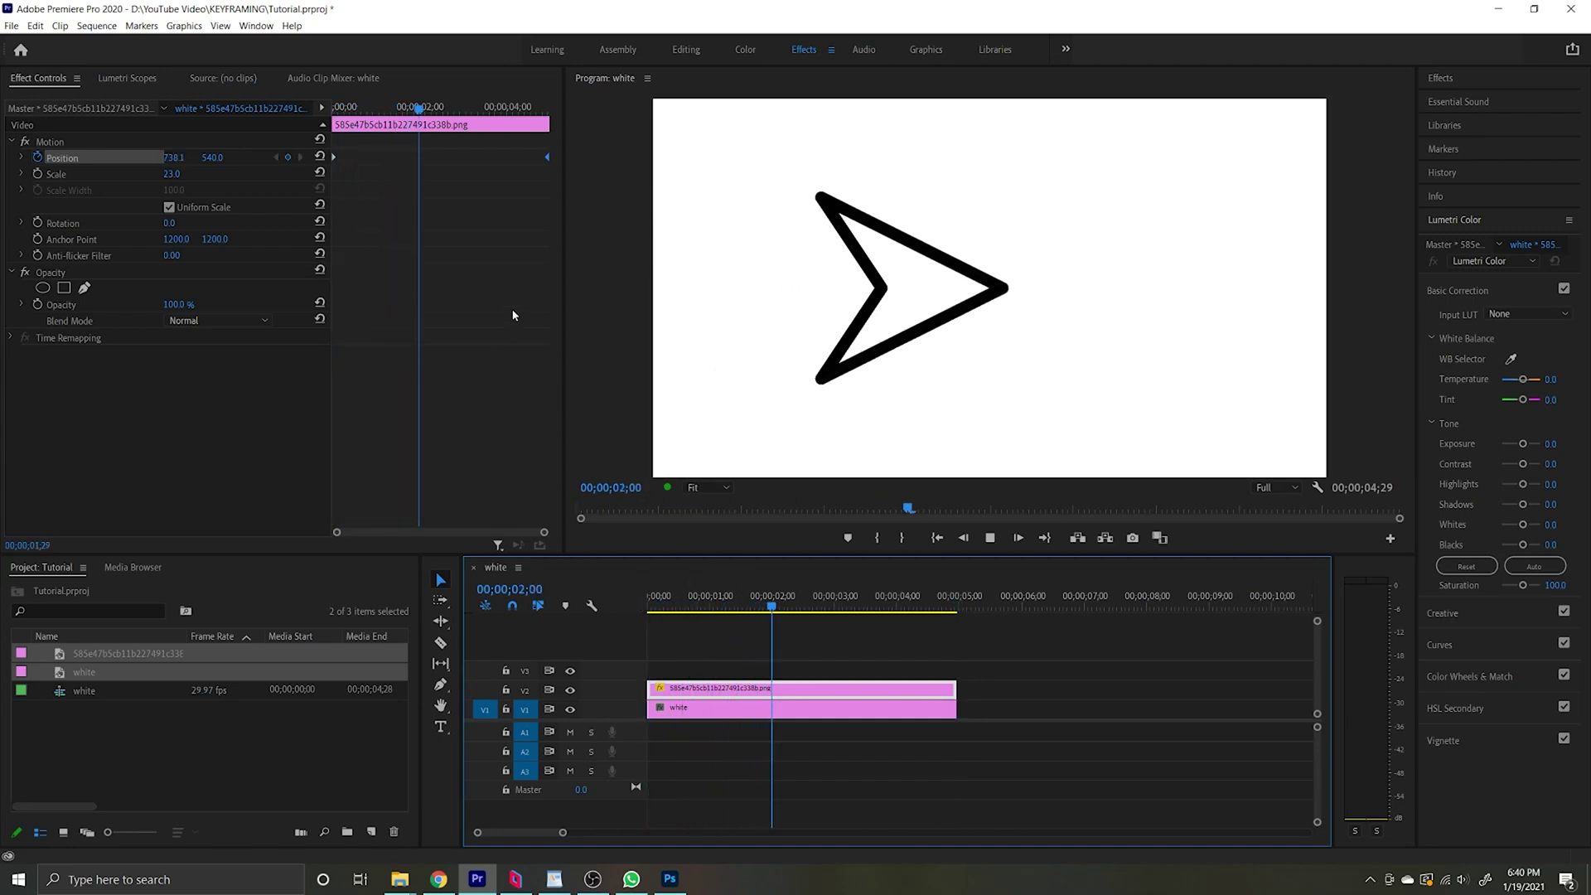
{"action": "key", "text": "space"}
{"action": "left_click_drag", "start_coordinate": [547, 158], "coordinate": [398, 166]}
Step: Replay the slide, pause at 1;19 and set the arrow's Position X to 547.4
{"action": "key", "text": "Home"}
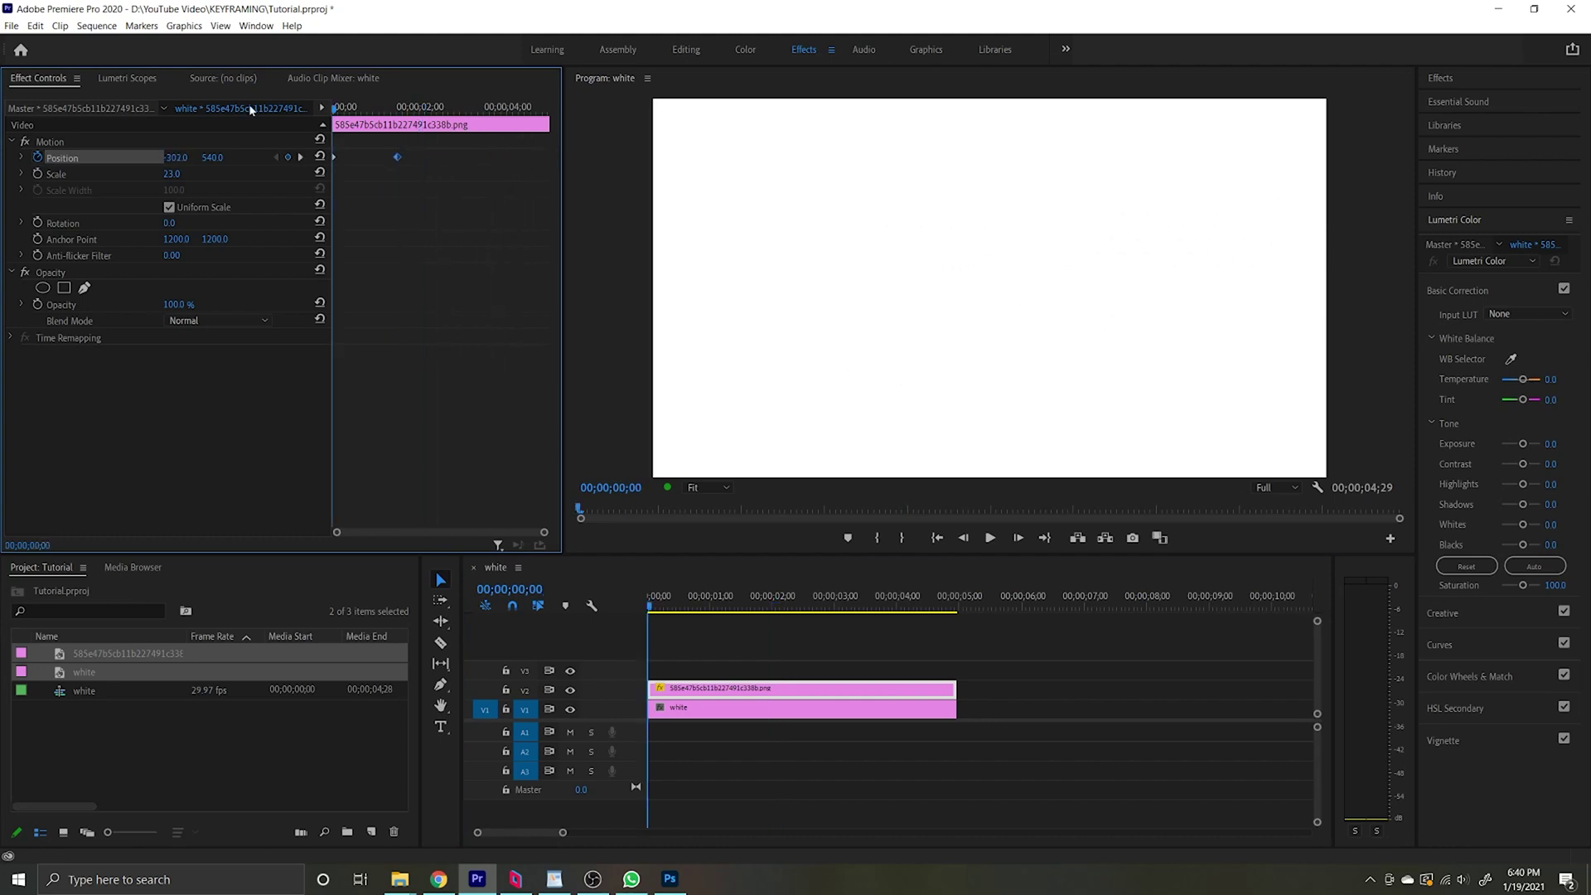
{"action": "key", "text": "space"}
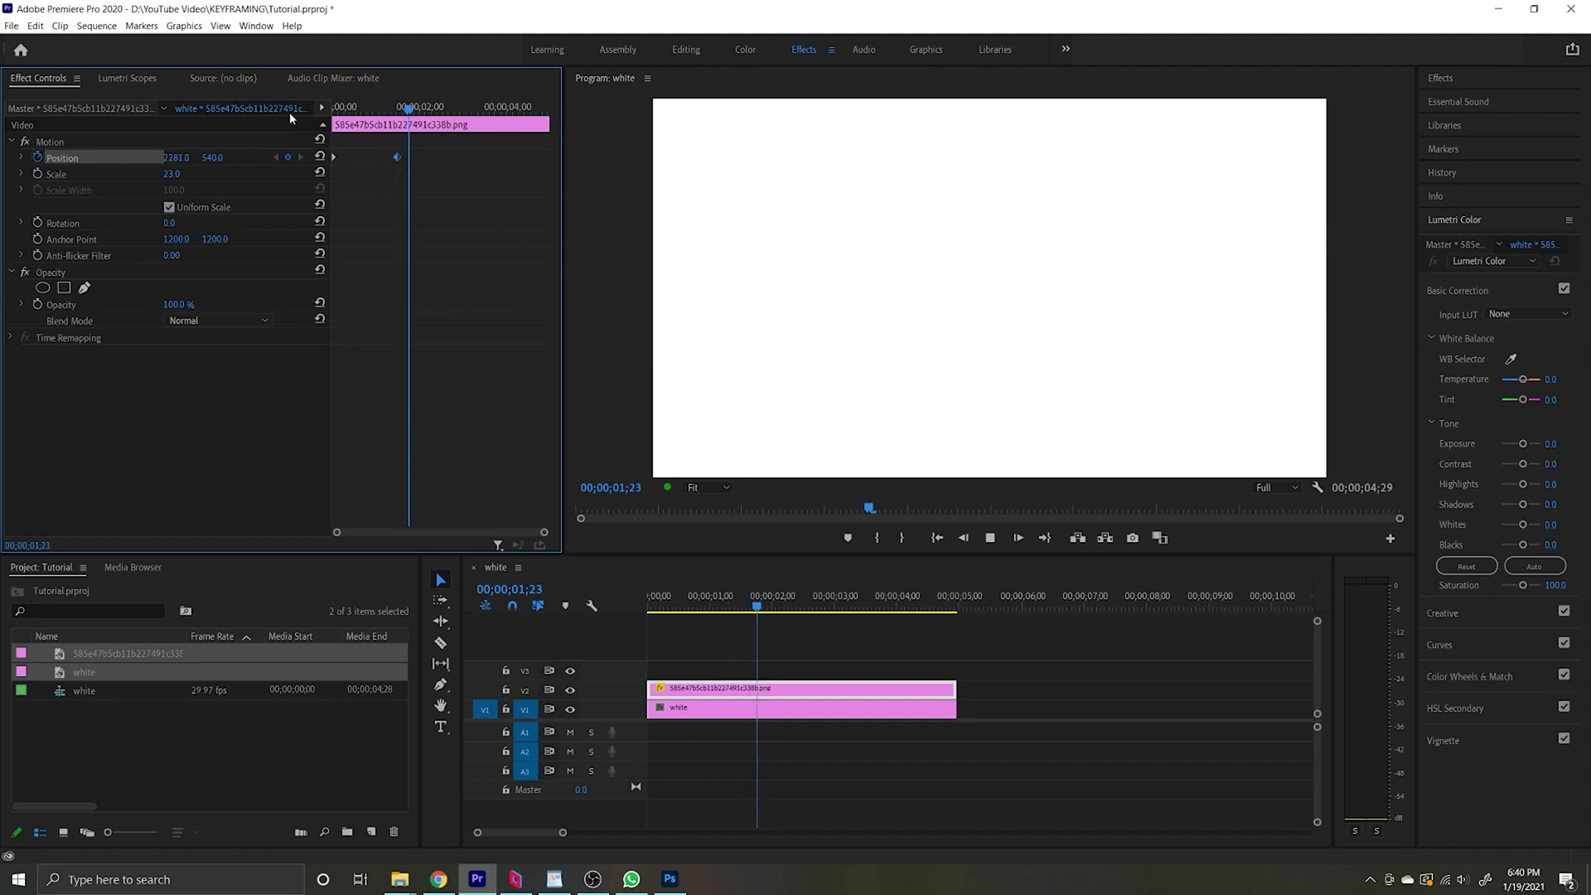
{"action": "left_click_drag", "start_coordinate": [418, 107], "coordinate": [309, 113]}
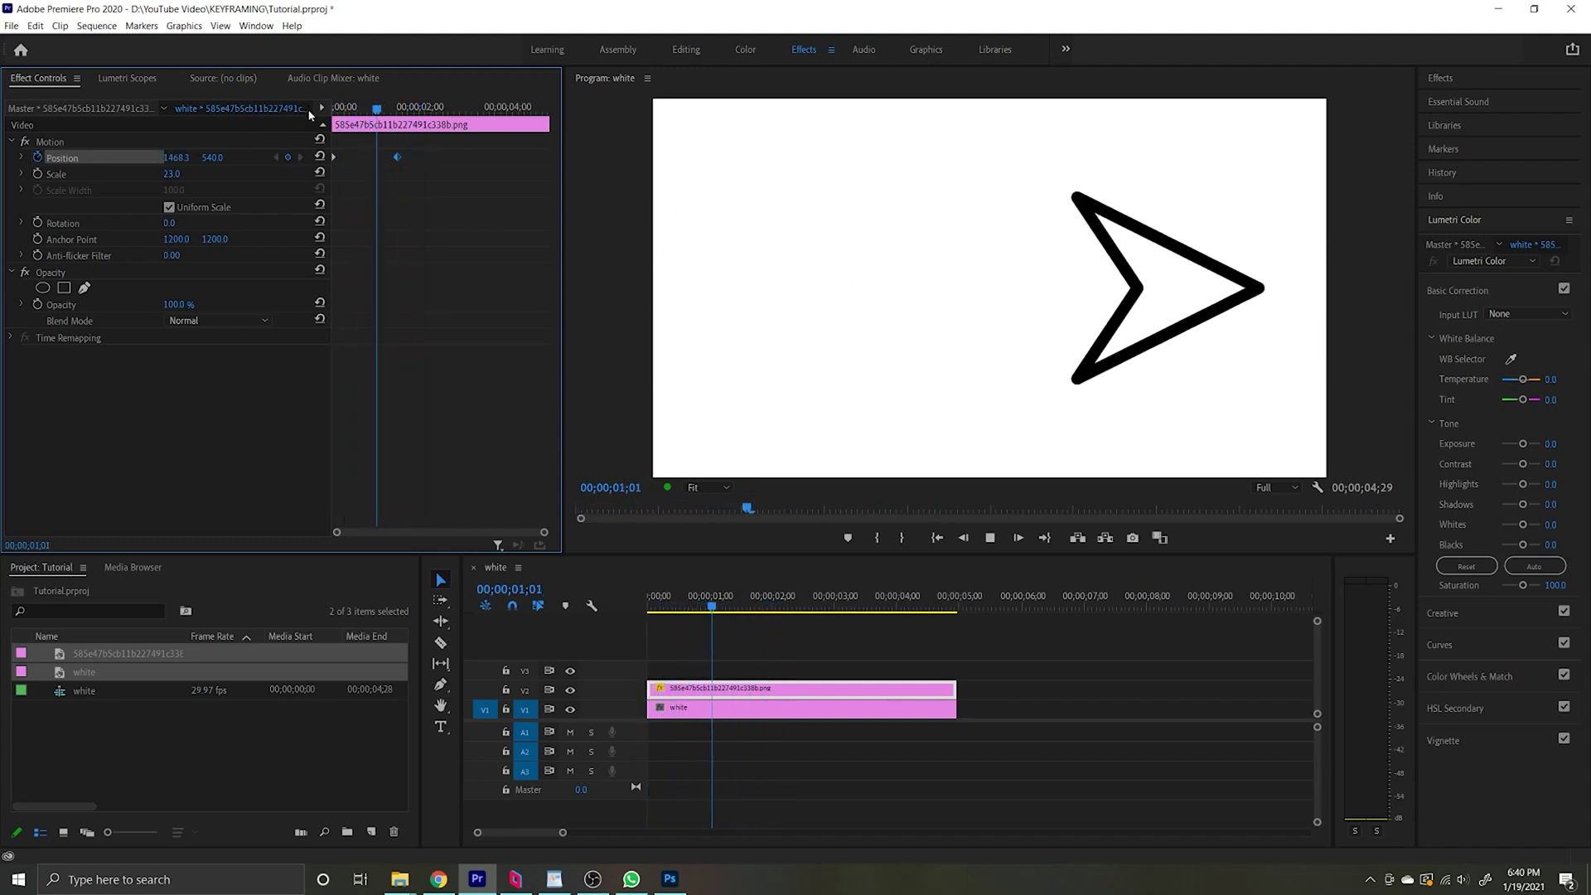
{"action": "key", "text": "space"}
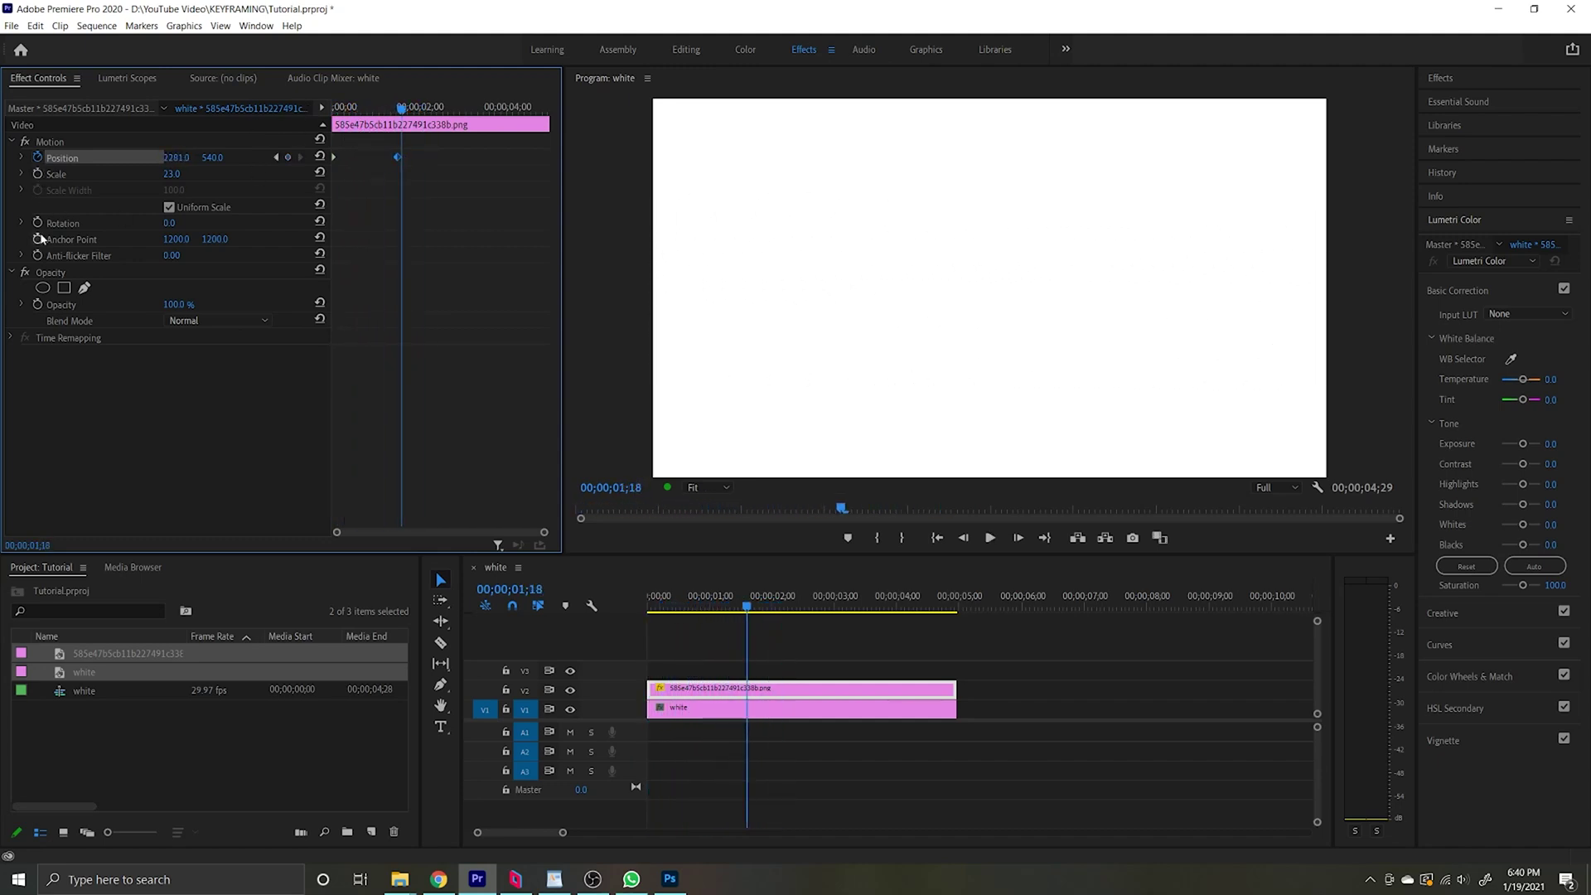
{"action": "left_click_drag", "start_coordinate": [401, 107], "coordinate": [273, 107]}
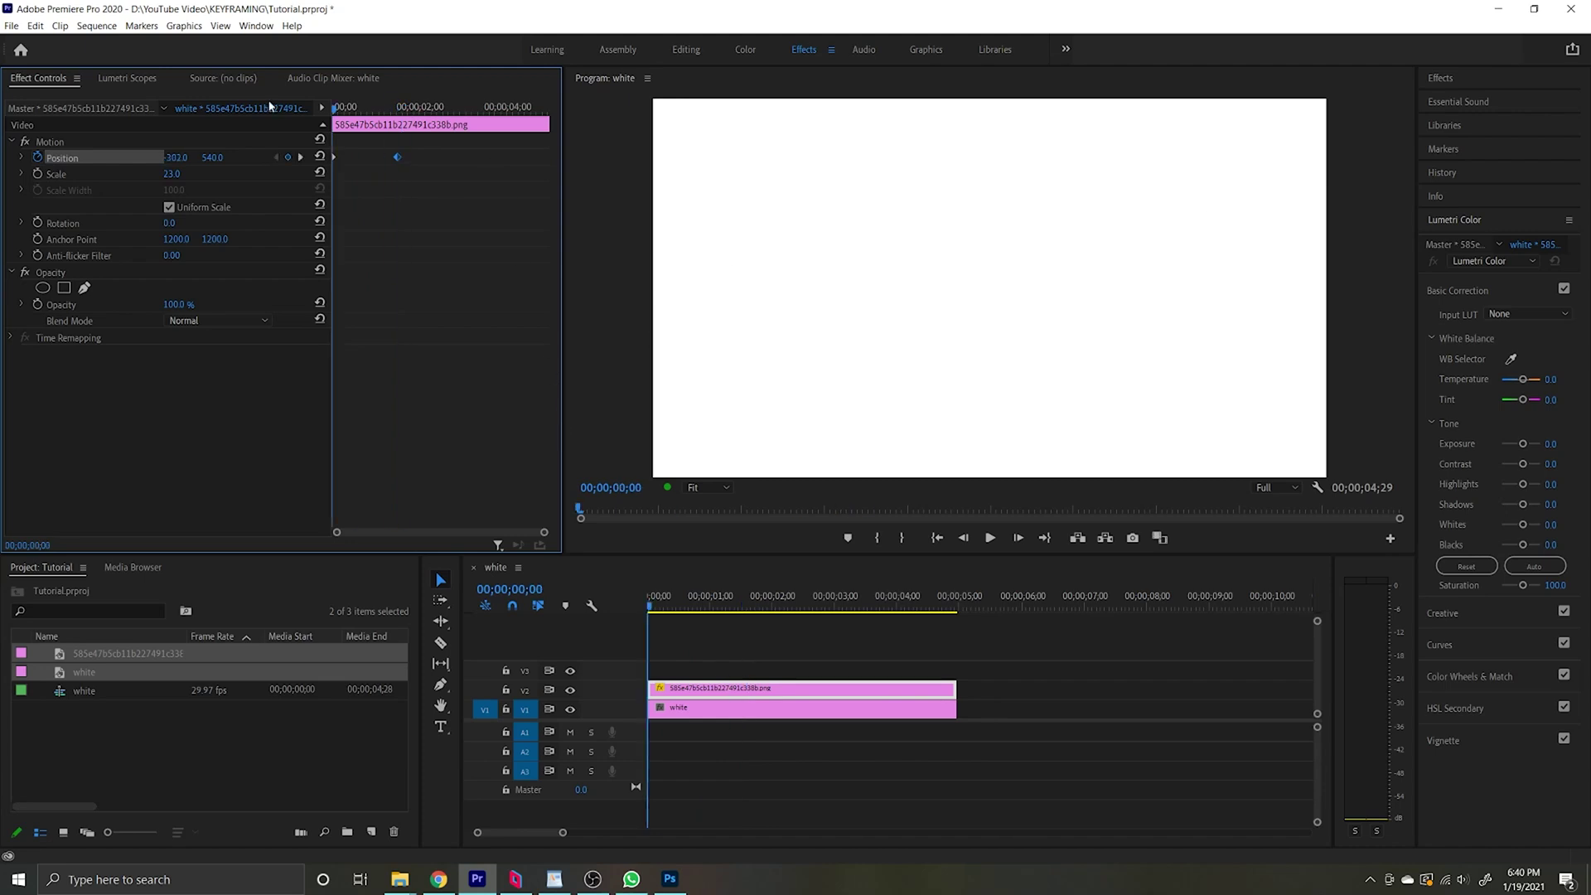
{"action": "key", "text": "space"}
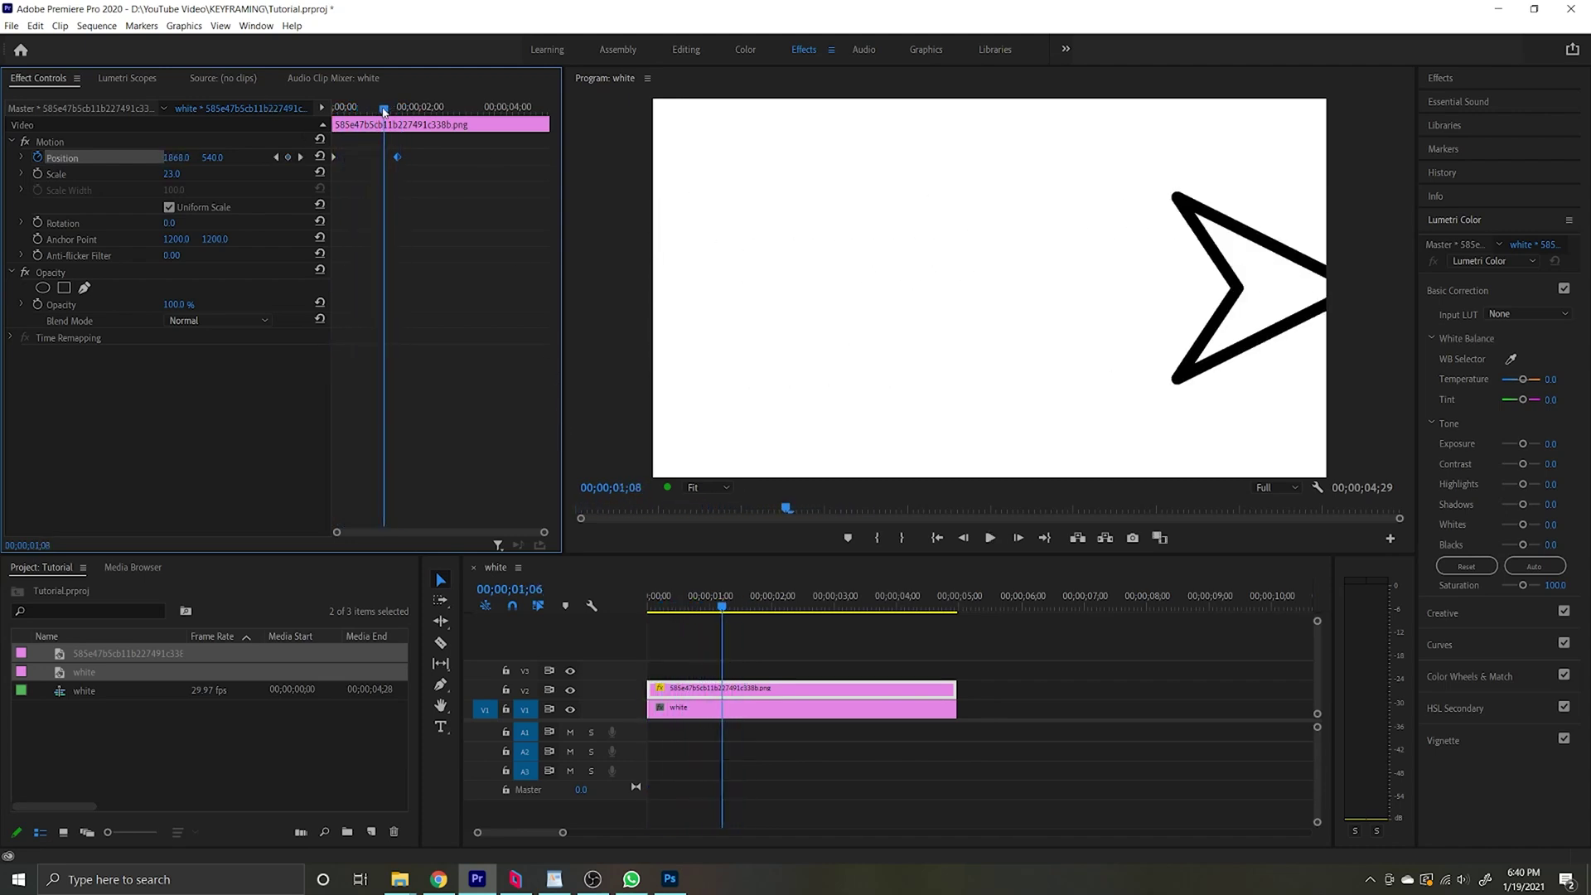
{"action": "key", "text": "Home"}
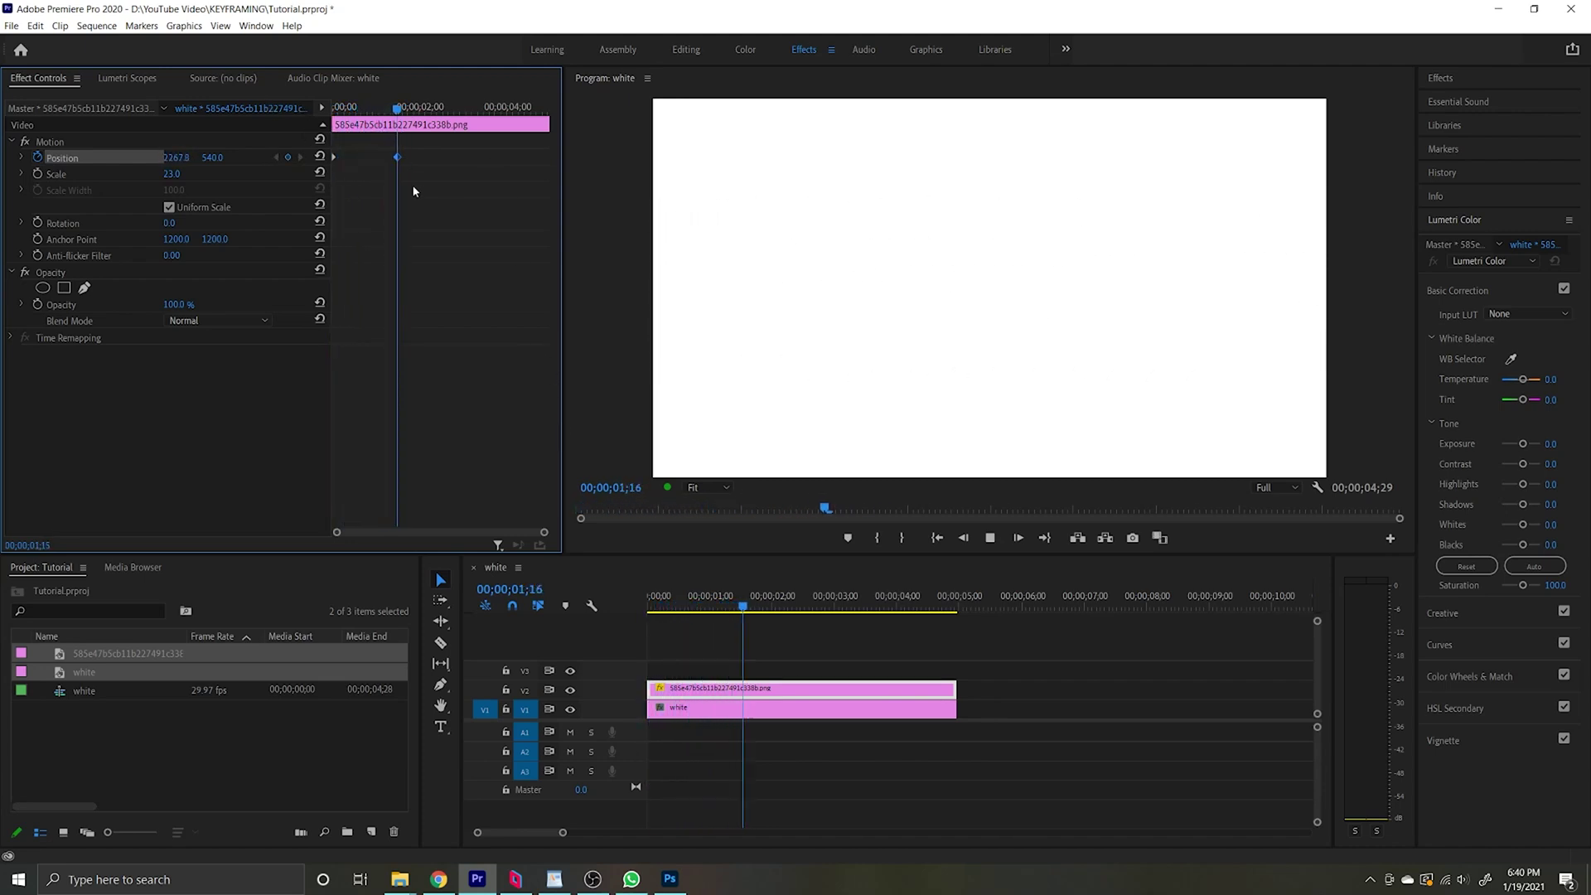
{"action": "key", "text": "space"}
{"action": "left_click_drag", "start_coordinate": [398, 160], "coordinate": [564, 163]}
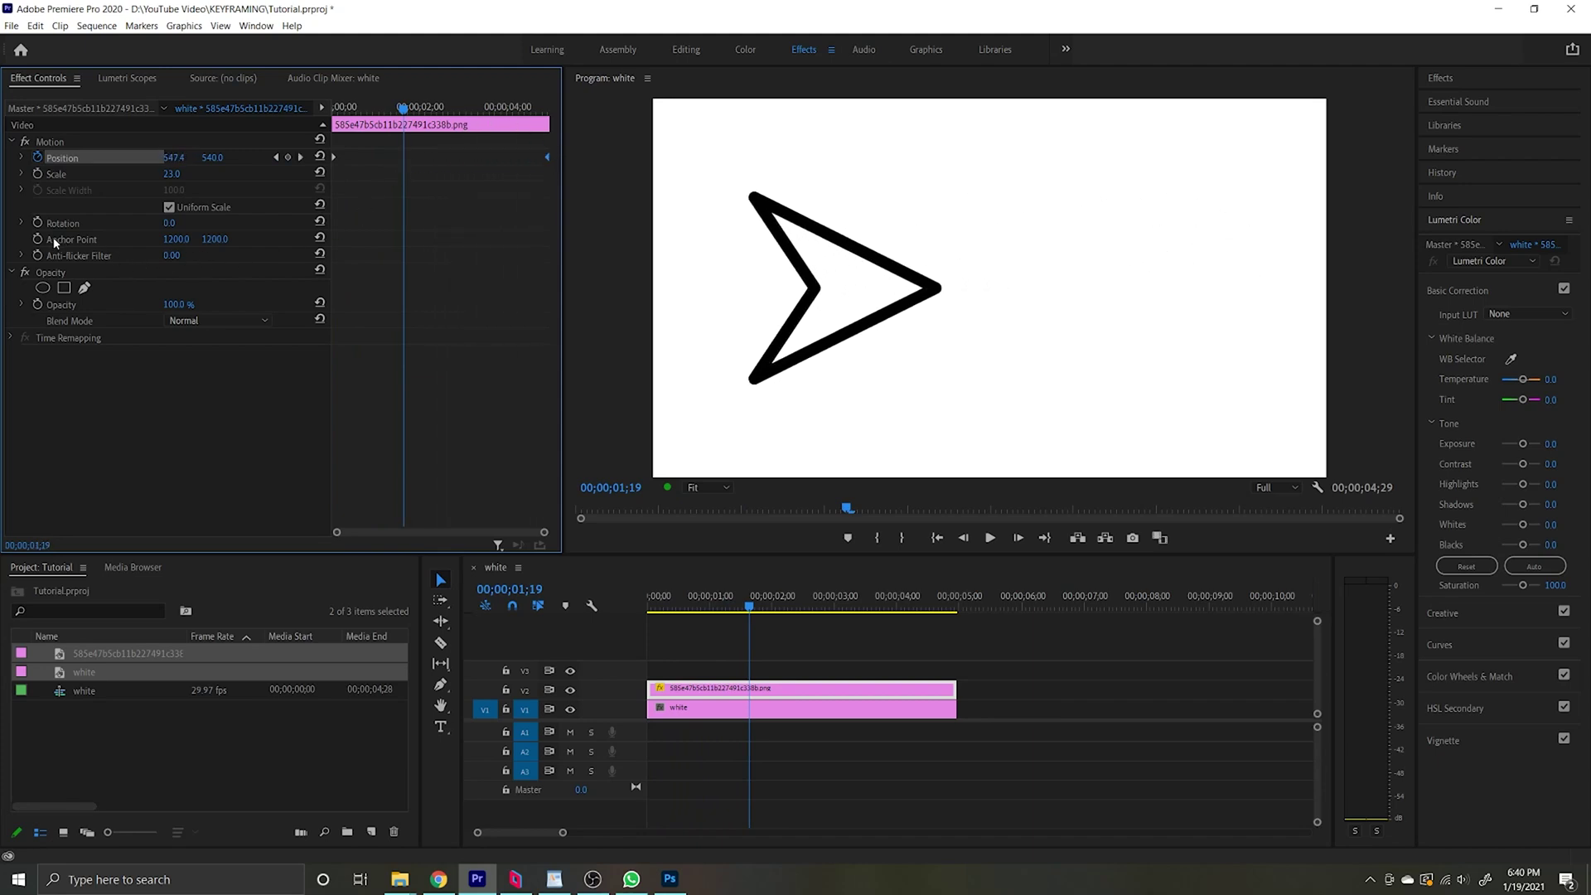
Step: Keyframe Rotation from 0° to 180° at 1;19 so the arrow points left, then preview
{"action": "left_click", "coordinate": [38, 223]}
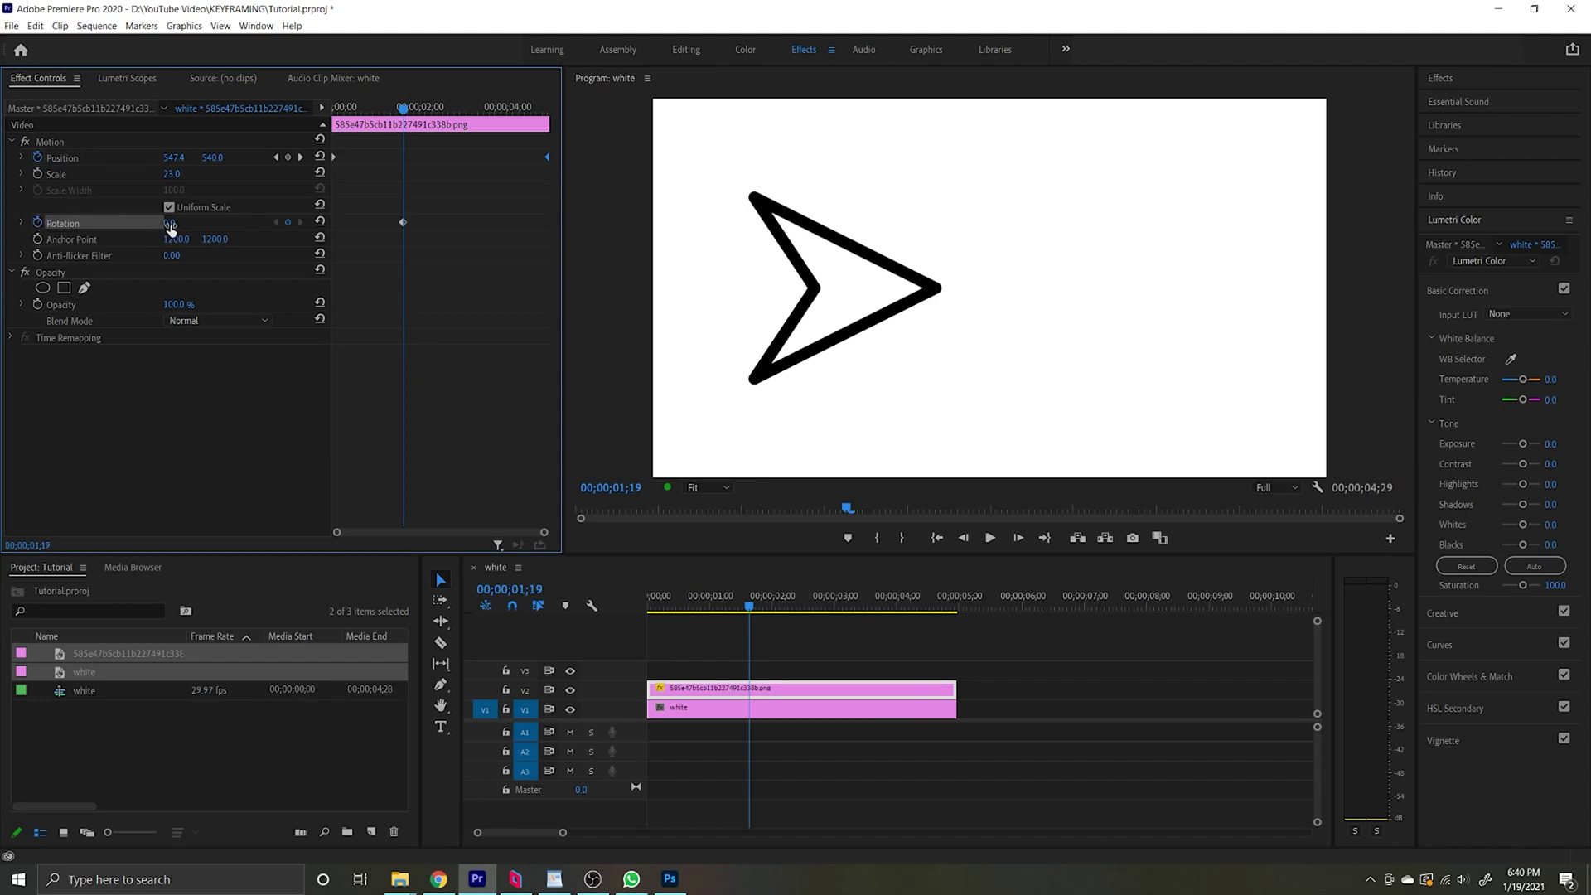
{"action": "left_click", "coordinate": [173, 222]}
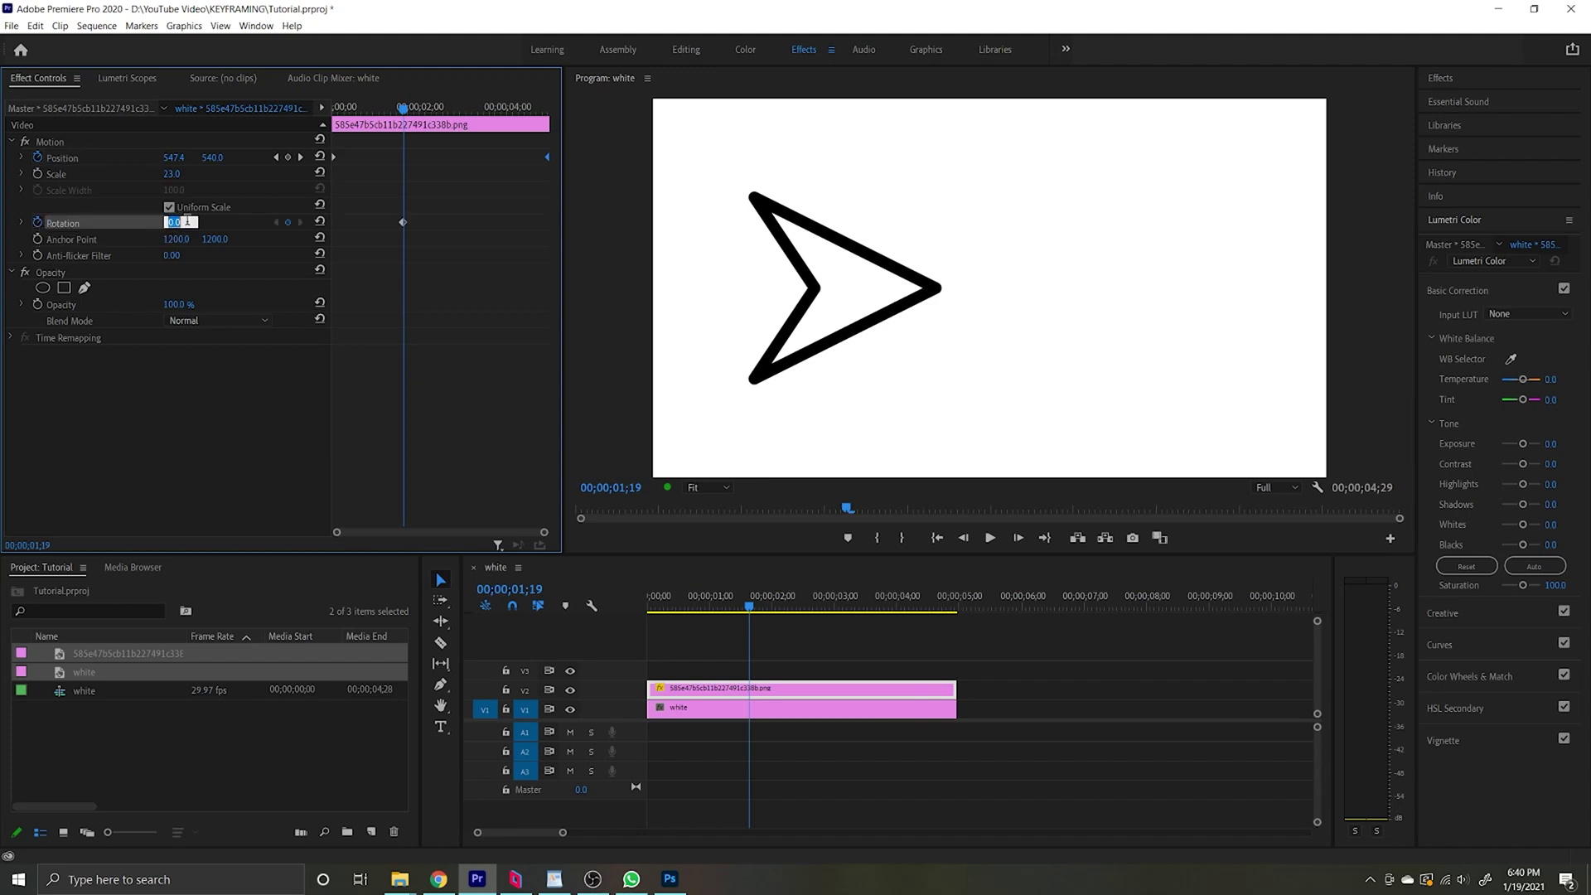
{"action": "left_click", "coordinate": [266, 256]}
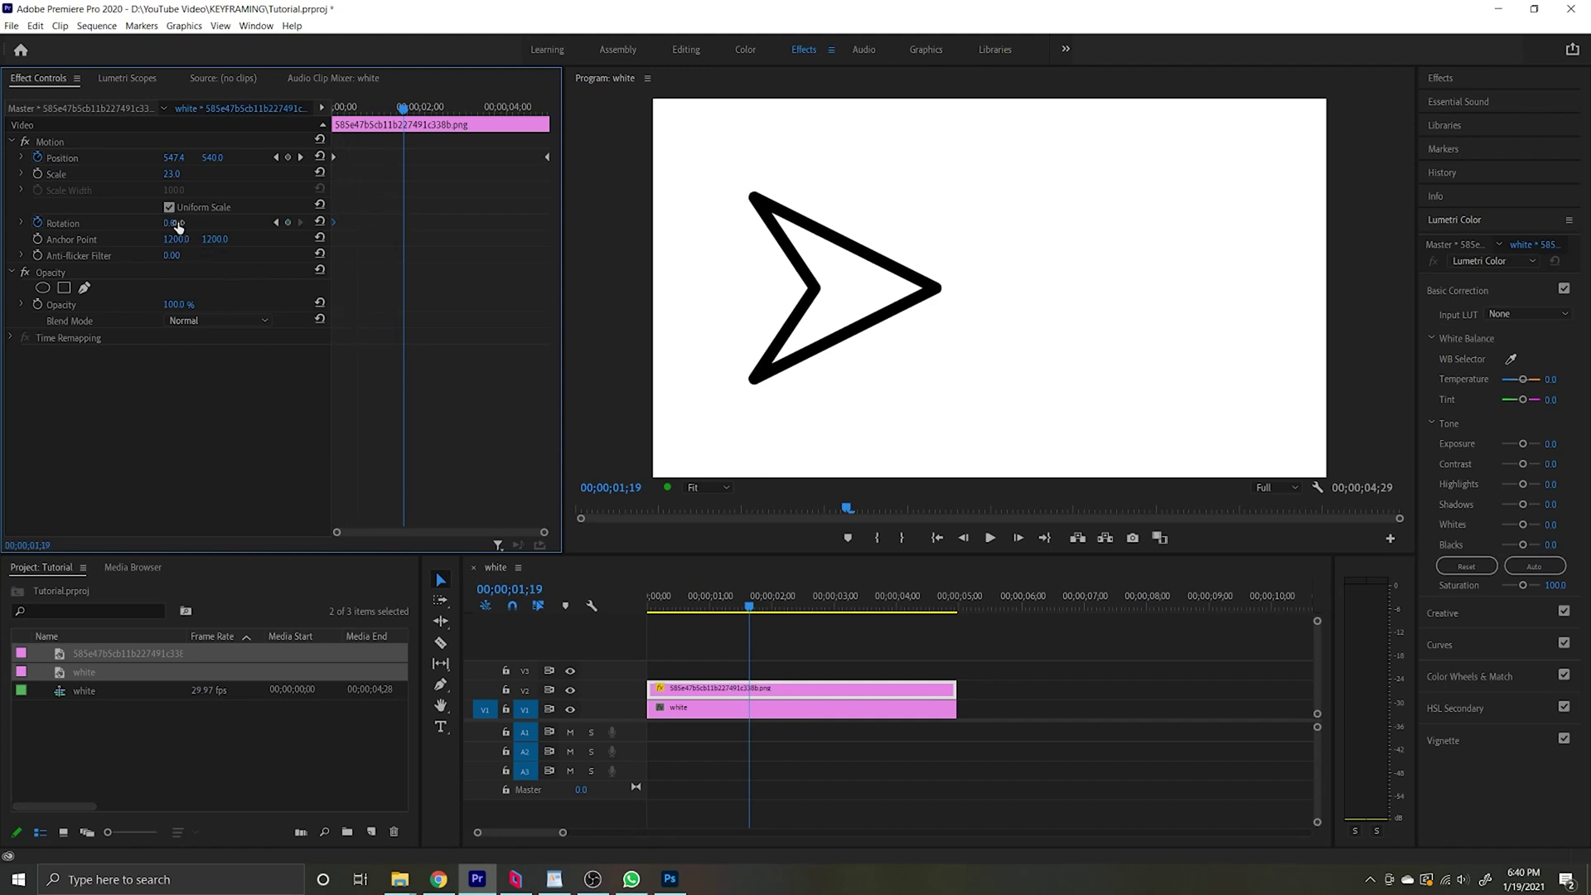
{"action": "left_click_drag", "start_coordinate": [172, 223], "coordinate": [316, 222]}
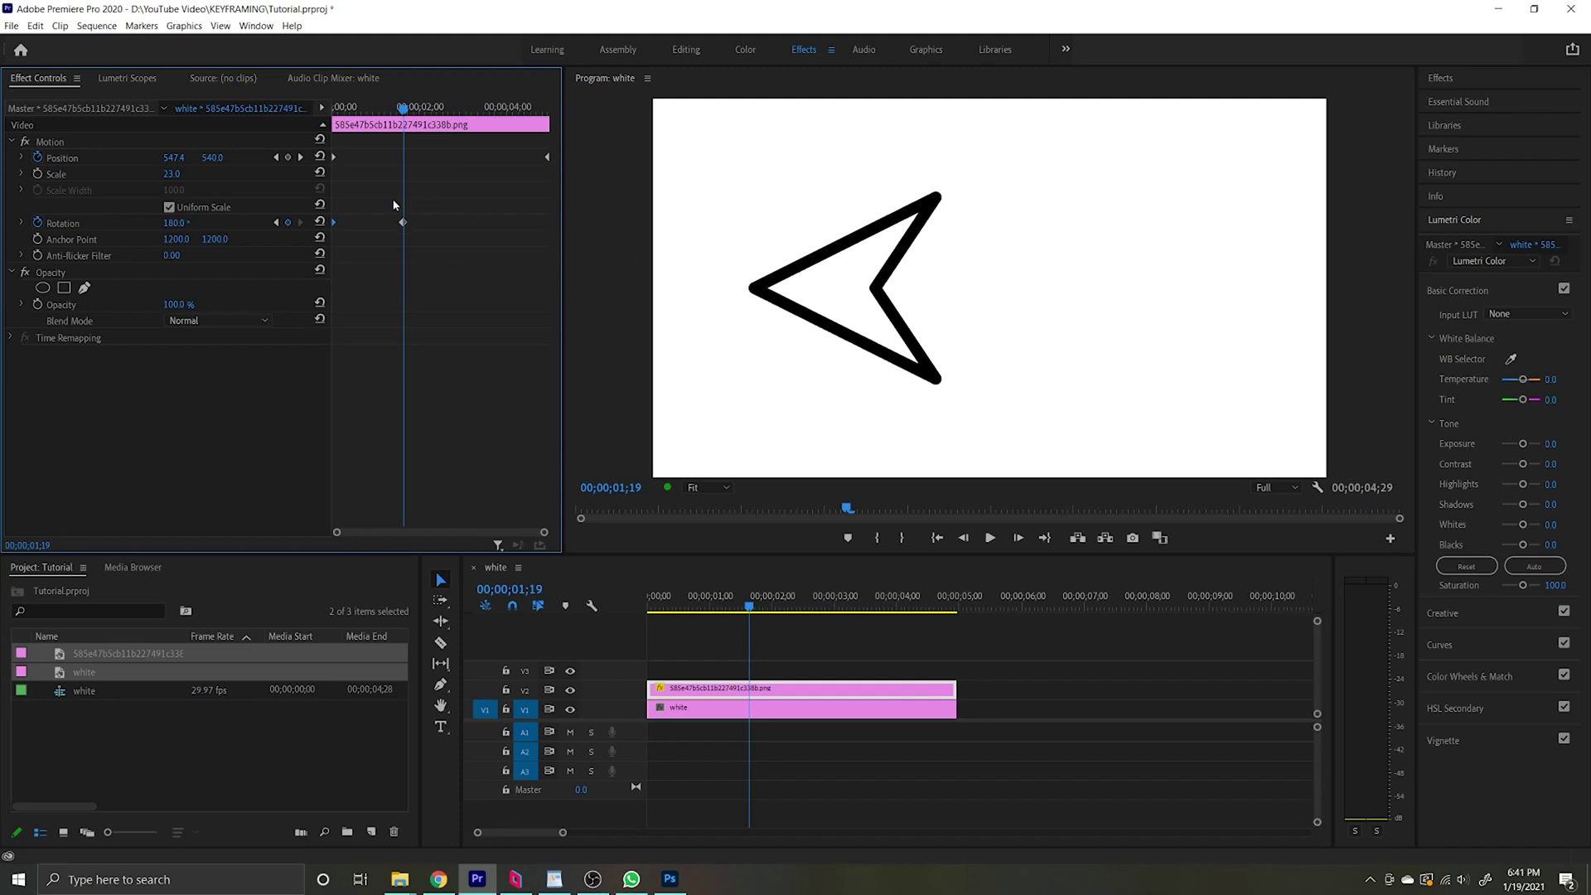
{"action": "left_click_drag", "start_coordinate": [403, 224], "coordinate": [286, 112]}
{"action": "key", "text": "space"}
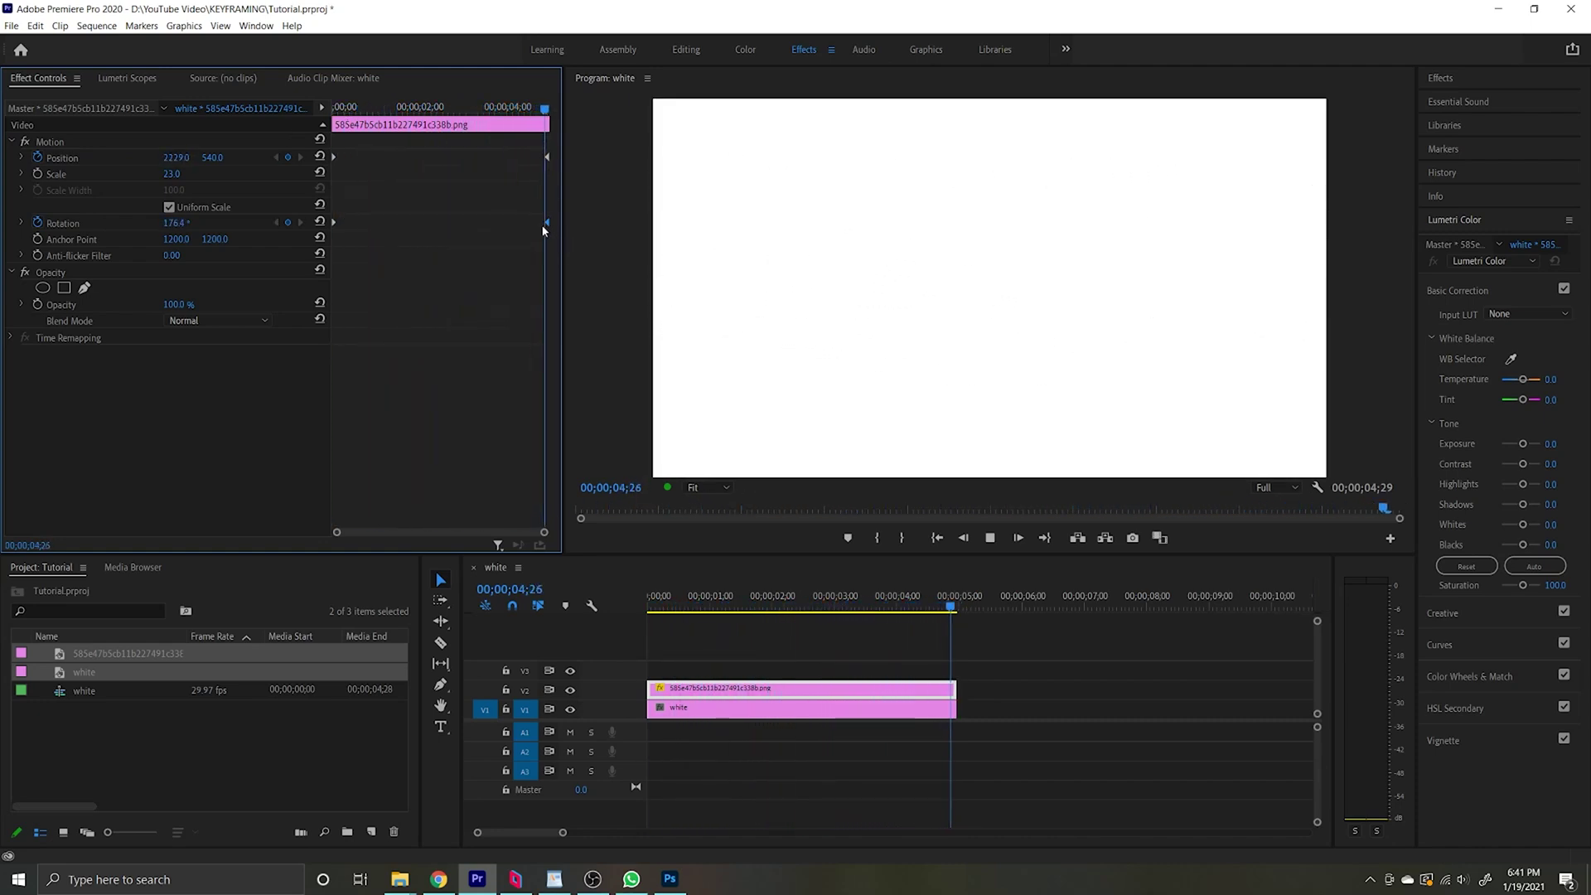
Step: Add a 100% Opacity keyframe just past 4 seconds
{"action": "left_click_drag", "start_coordinate": [438, 108], "coordinate": [335, 108]}
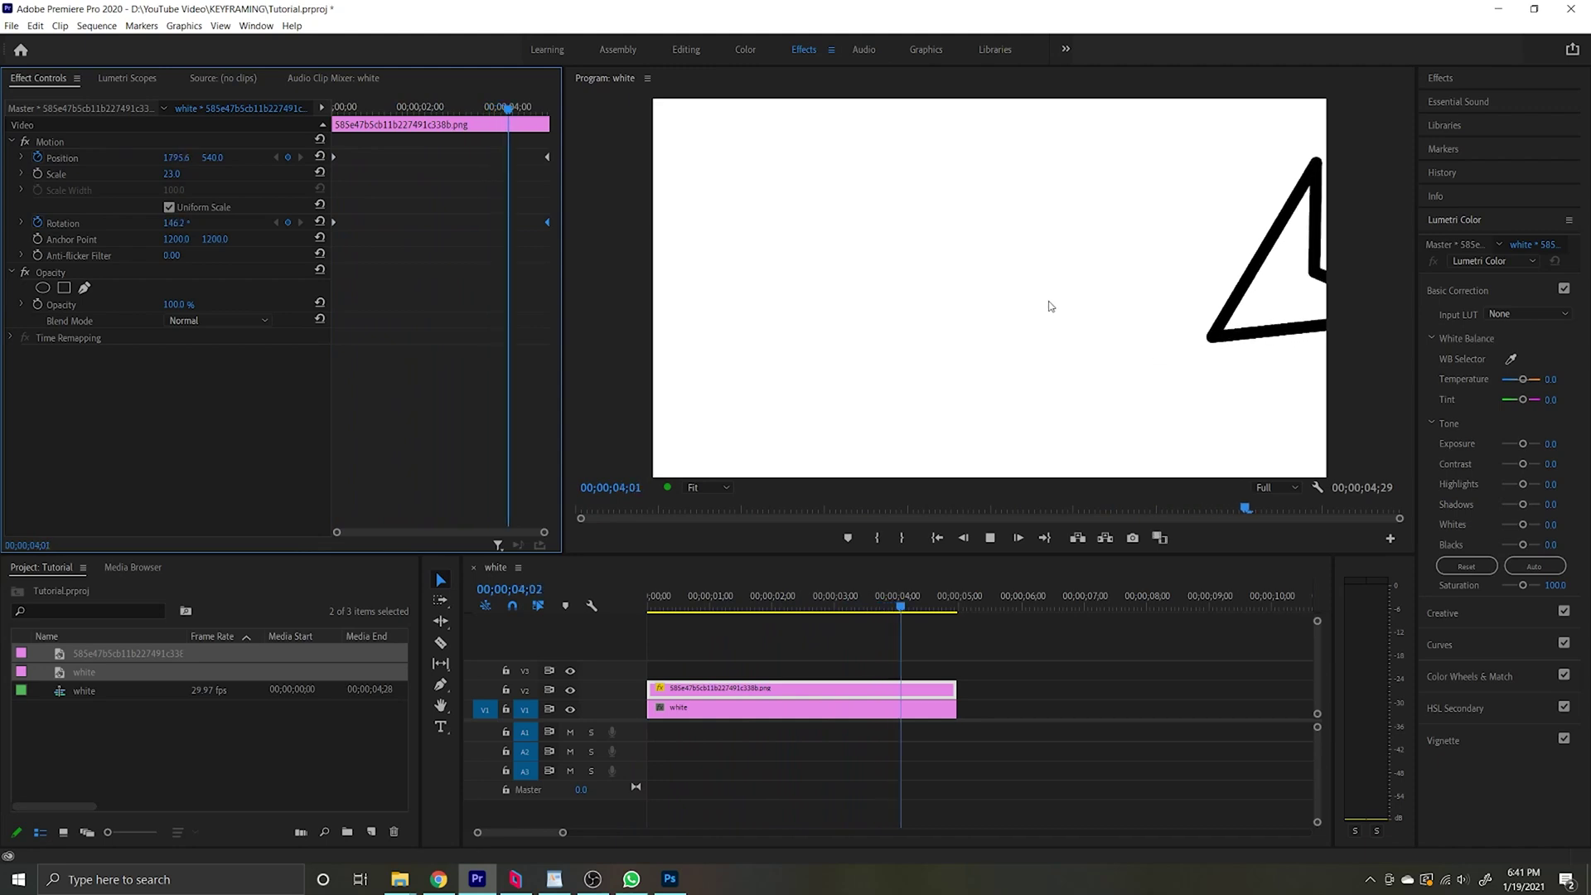
{"action": "key", "text": "space"}
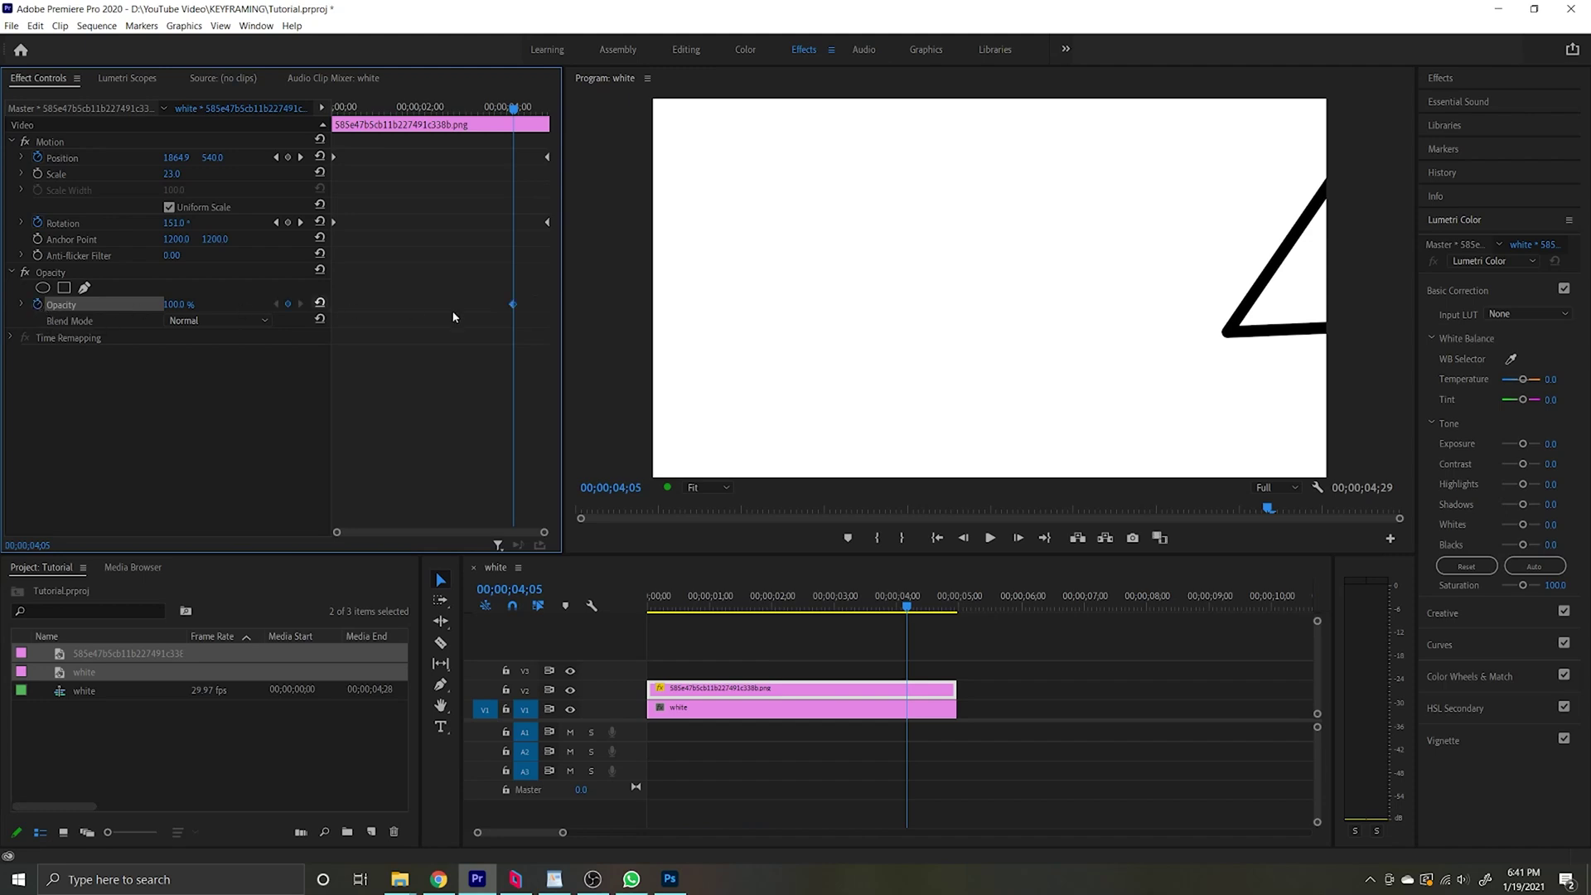
{"action": "left_click_drag", "start_coordinate": [513, 307], "coordinate": [328, 311]}
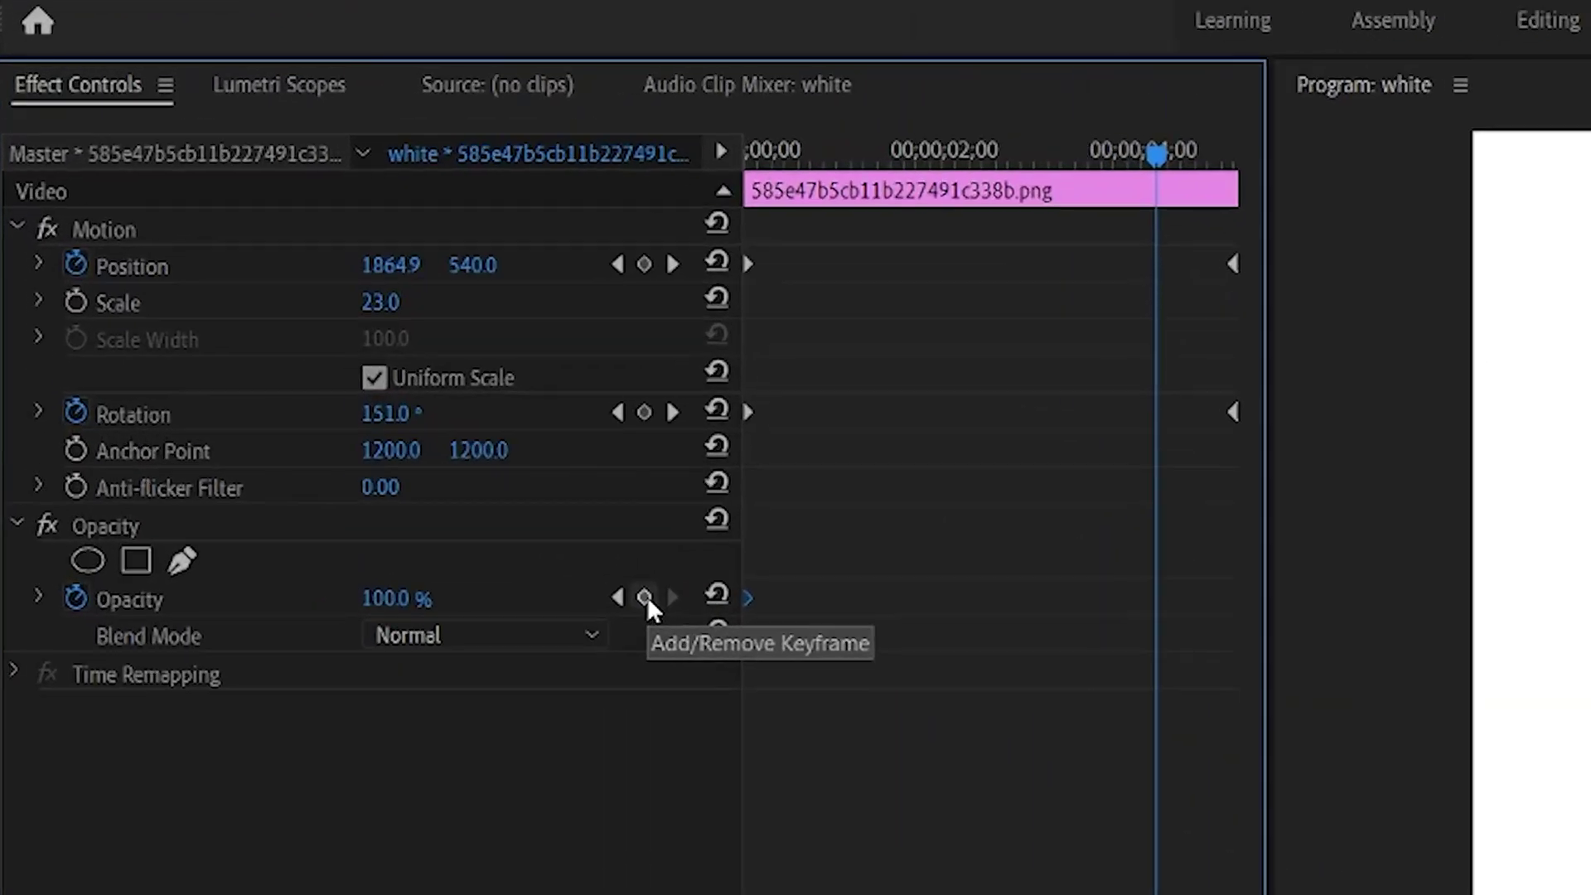
{"action": "left_click", "coordinate": [644, 597]}
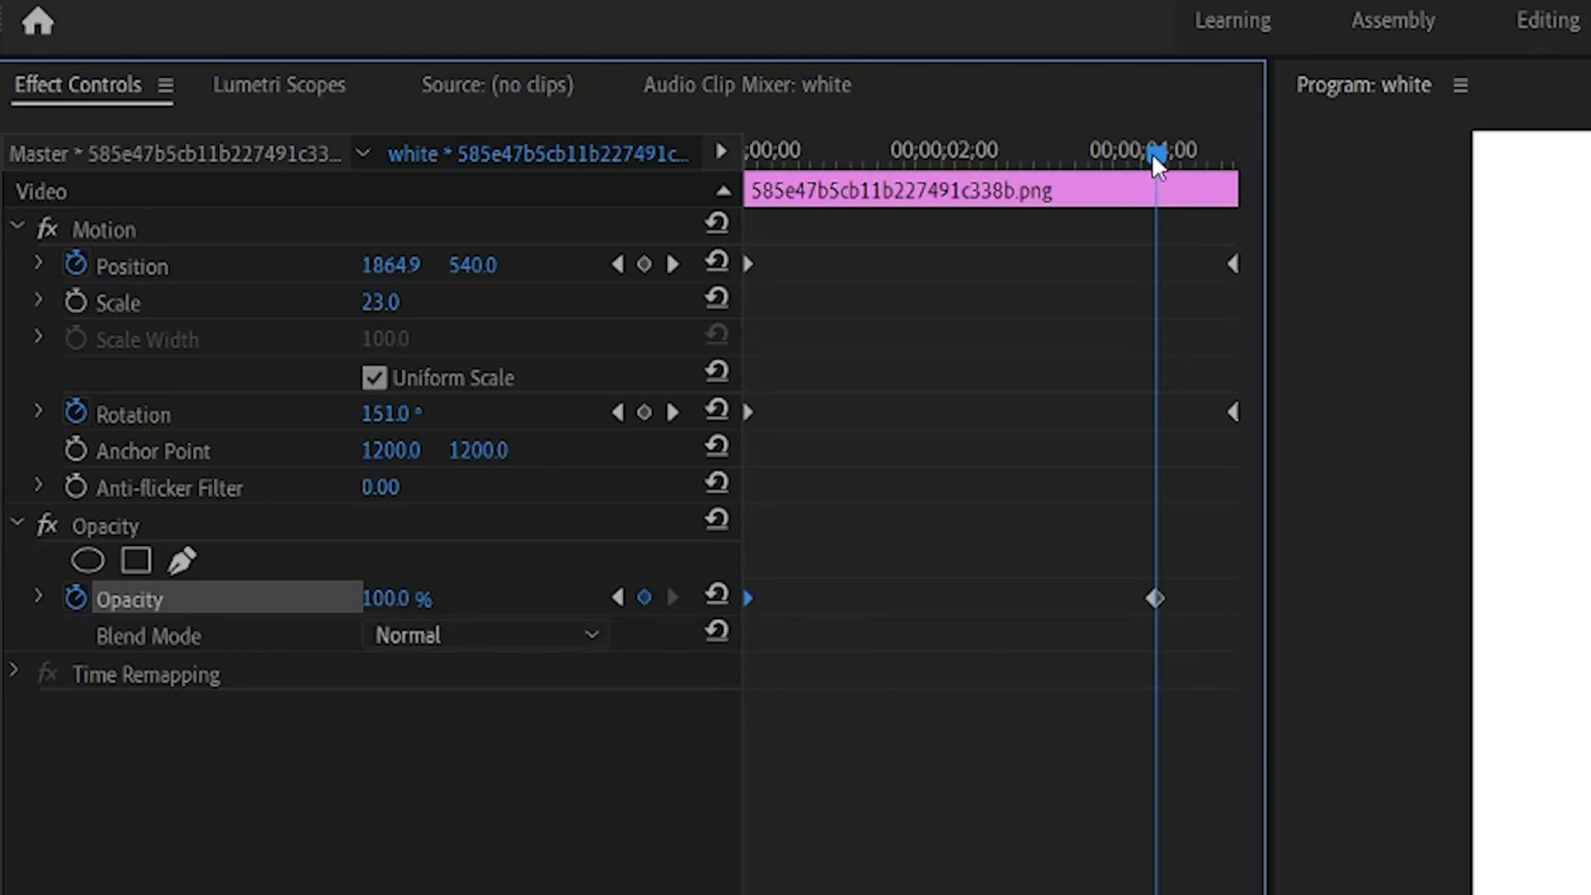
Step: Add a 0% Opacity keyframe near the clip end and scrub to check the fade
{"action": "left_click_drag", "start_coordinate": [1157, 162], "coordinate": [1182, 166]}
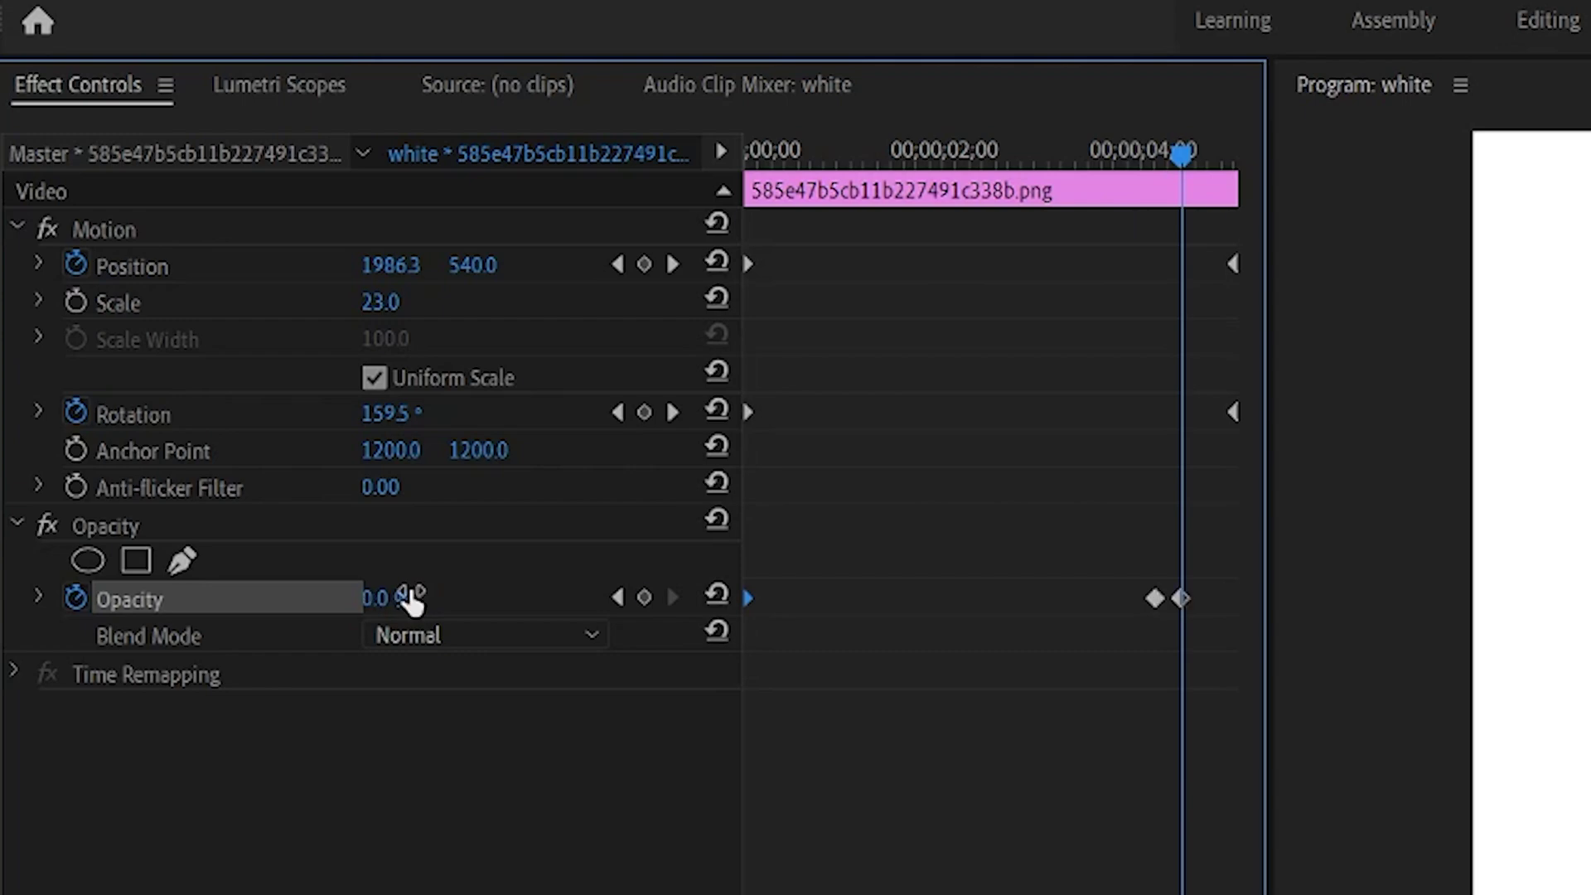
{"action": "left_click", "coordinate": [1180, 600]}
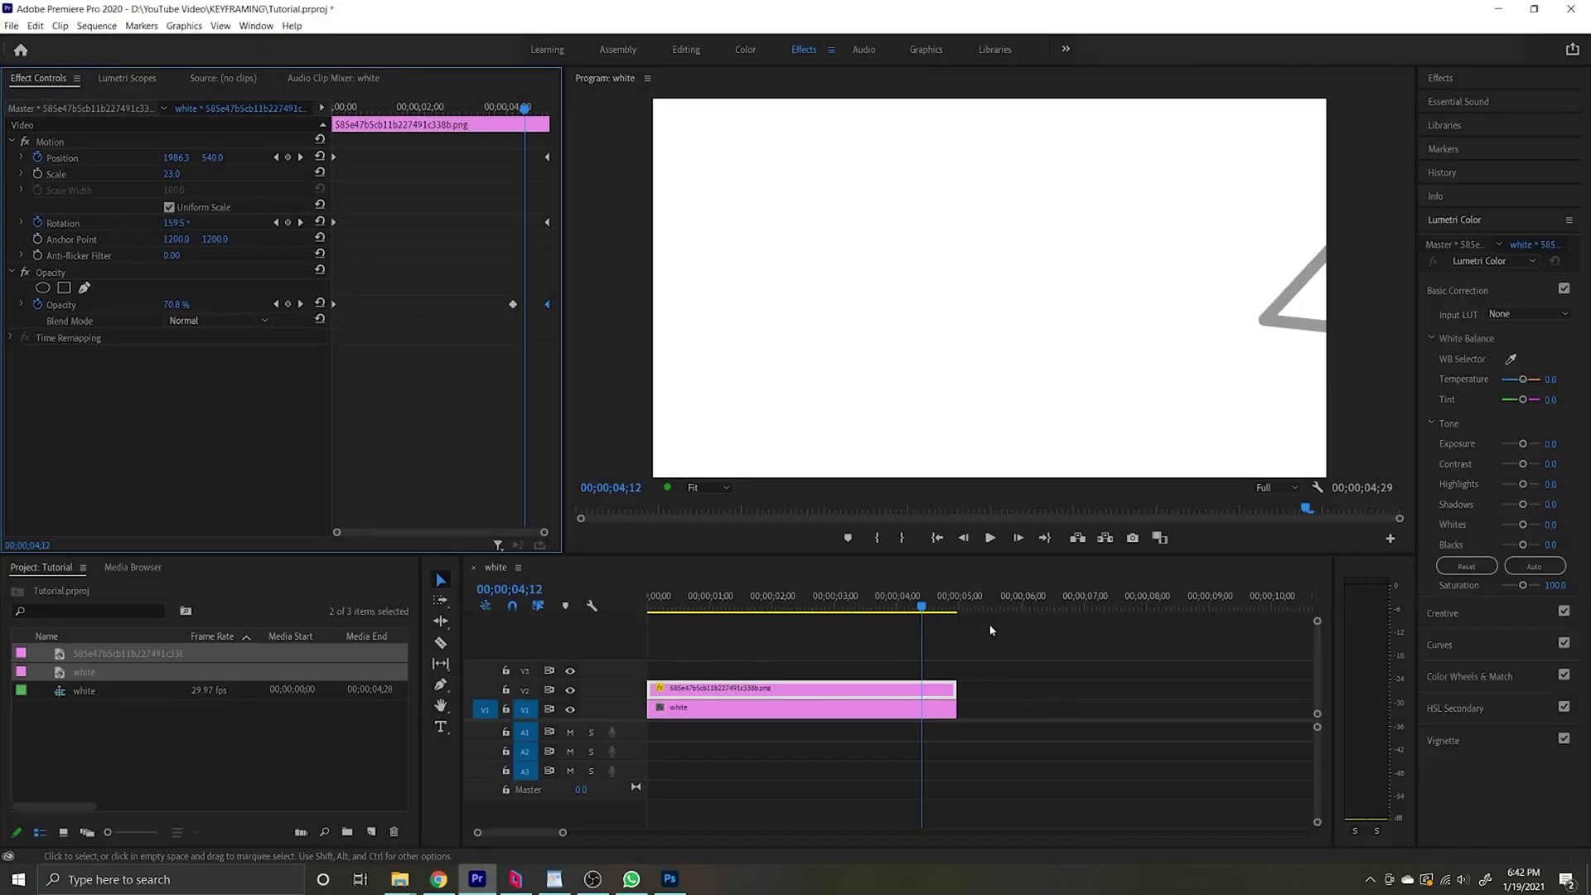
{"action": "left_click", "coordinate": [858, 589]}
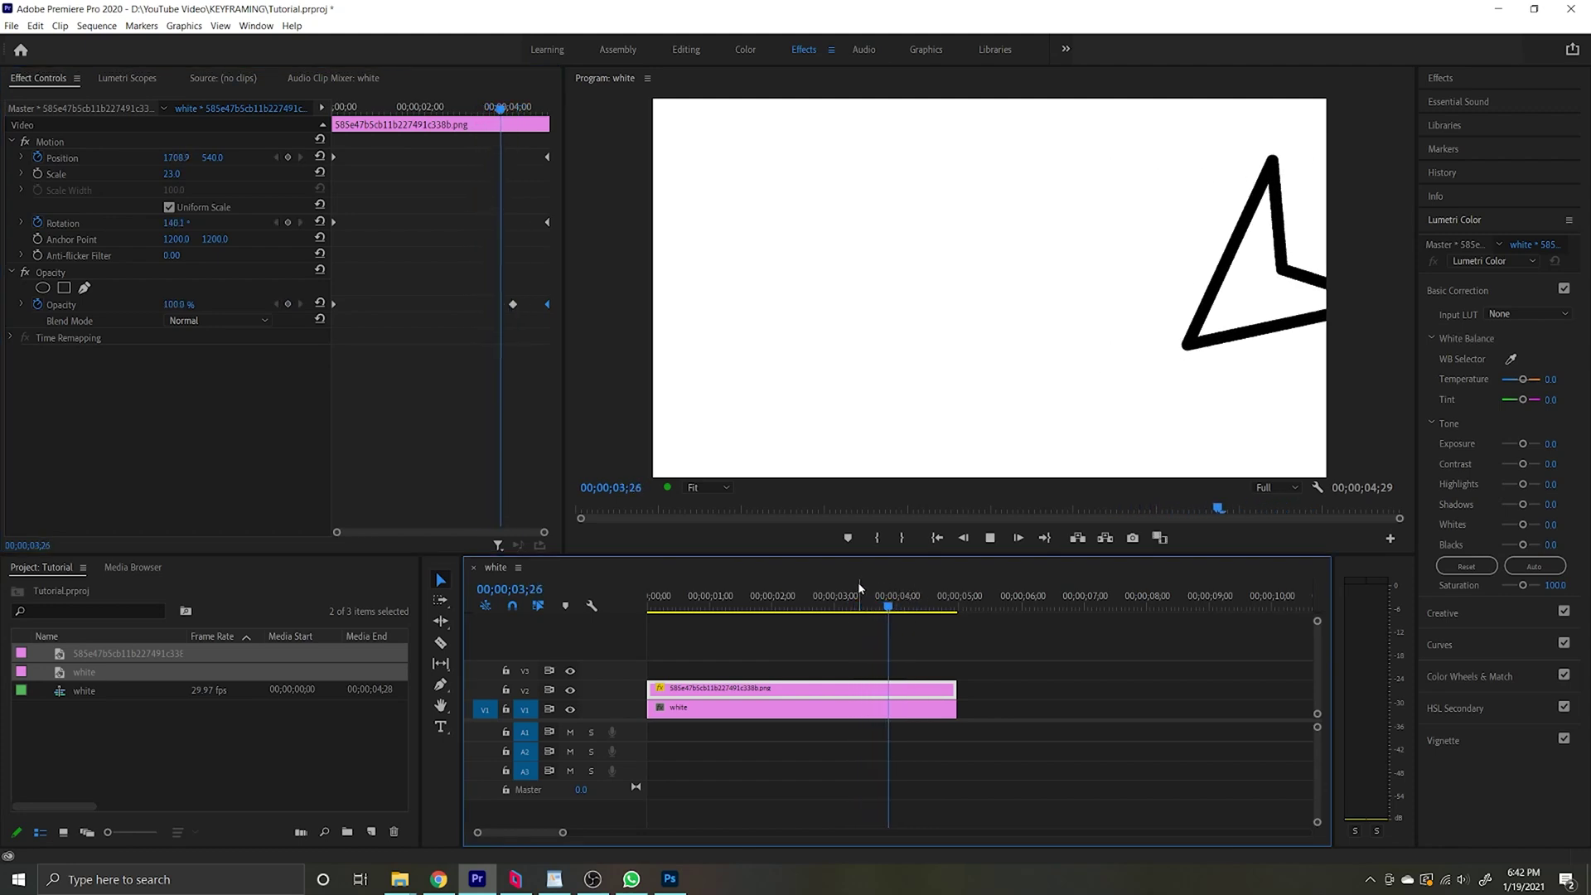
{"action": "left_click", "coordinate": [920, 601]}
Step: Drag the 100% Opacity keyframe earlier so the fade starts near 3 seconds, and replay
{"action": "left_click_drag", "start_coordinate": [921, 602], "coordinate": [874, 595]}
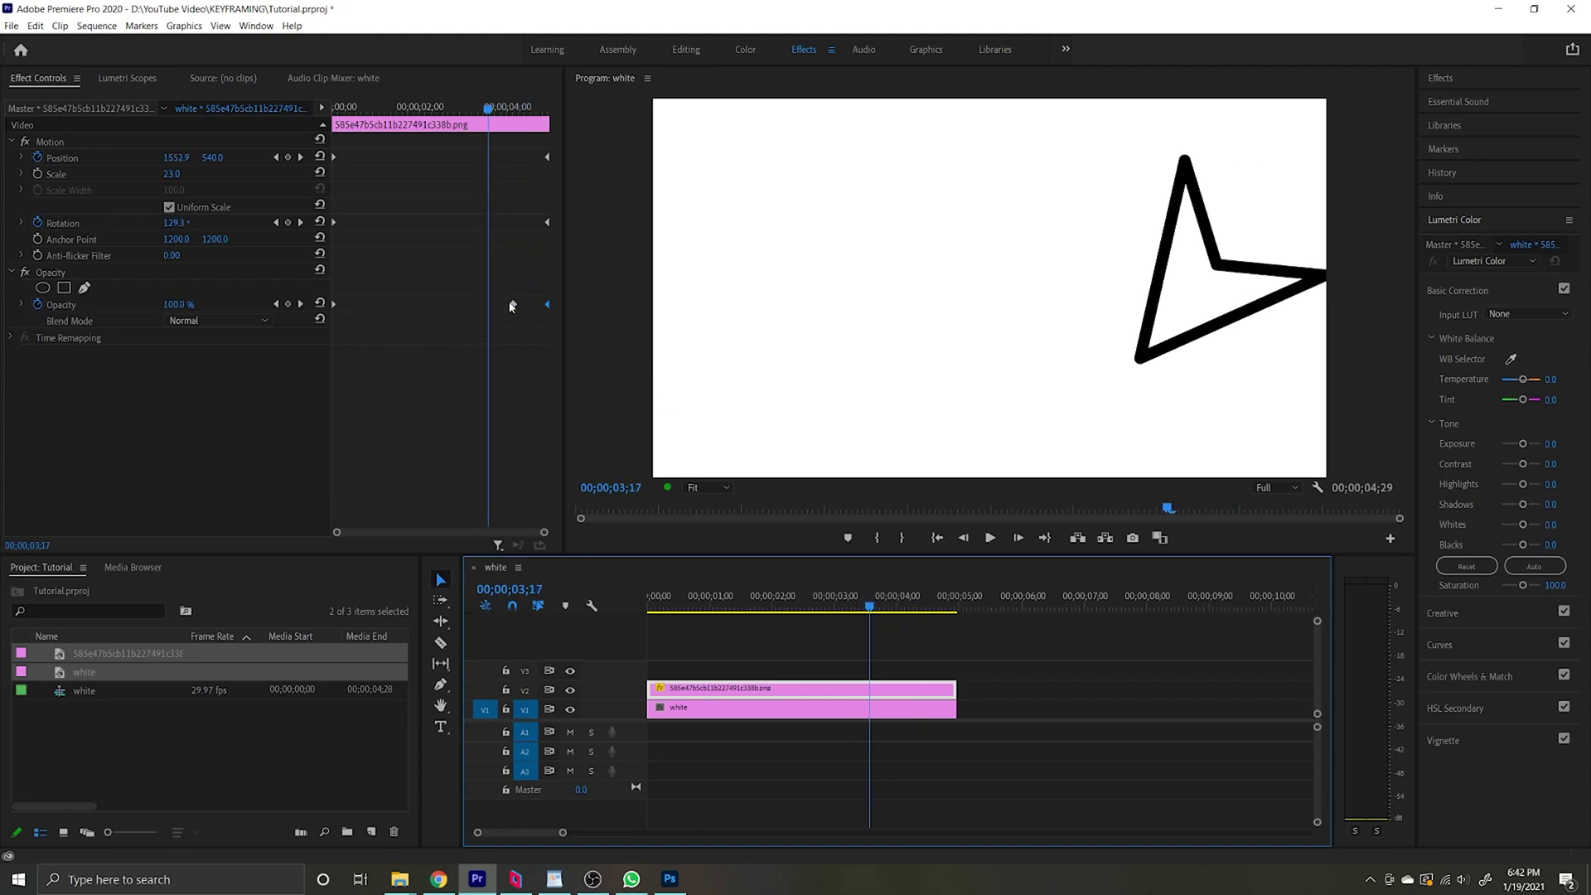
{"action": "left_click_drag", "start_coordinate": [513, 304], "coordinate": [469, 308]}
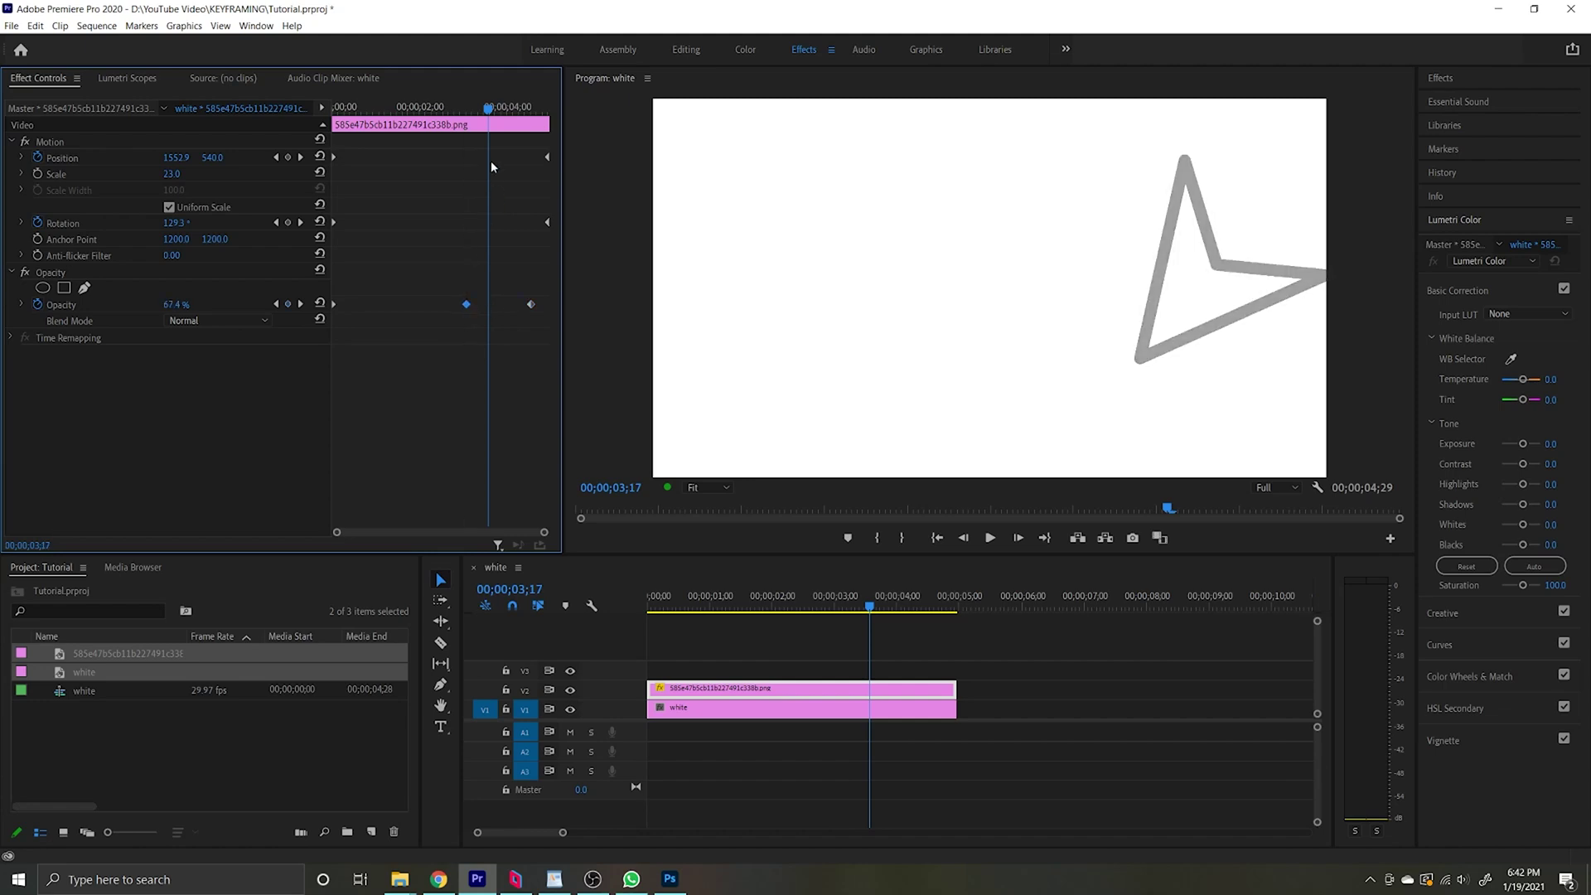
{"action": "key", "text": "Home"}
{"action": "key", "text": "space"}
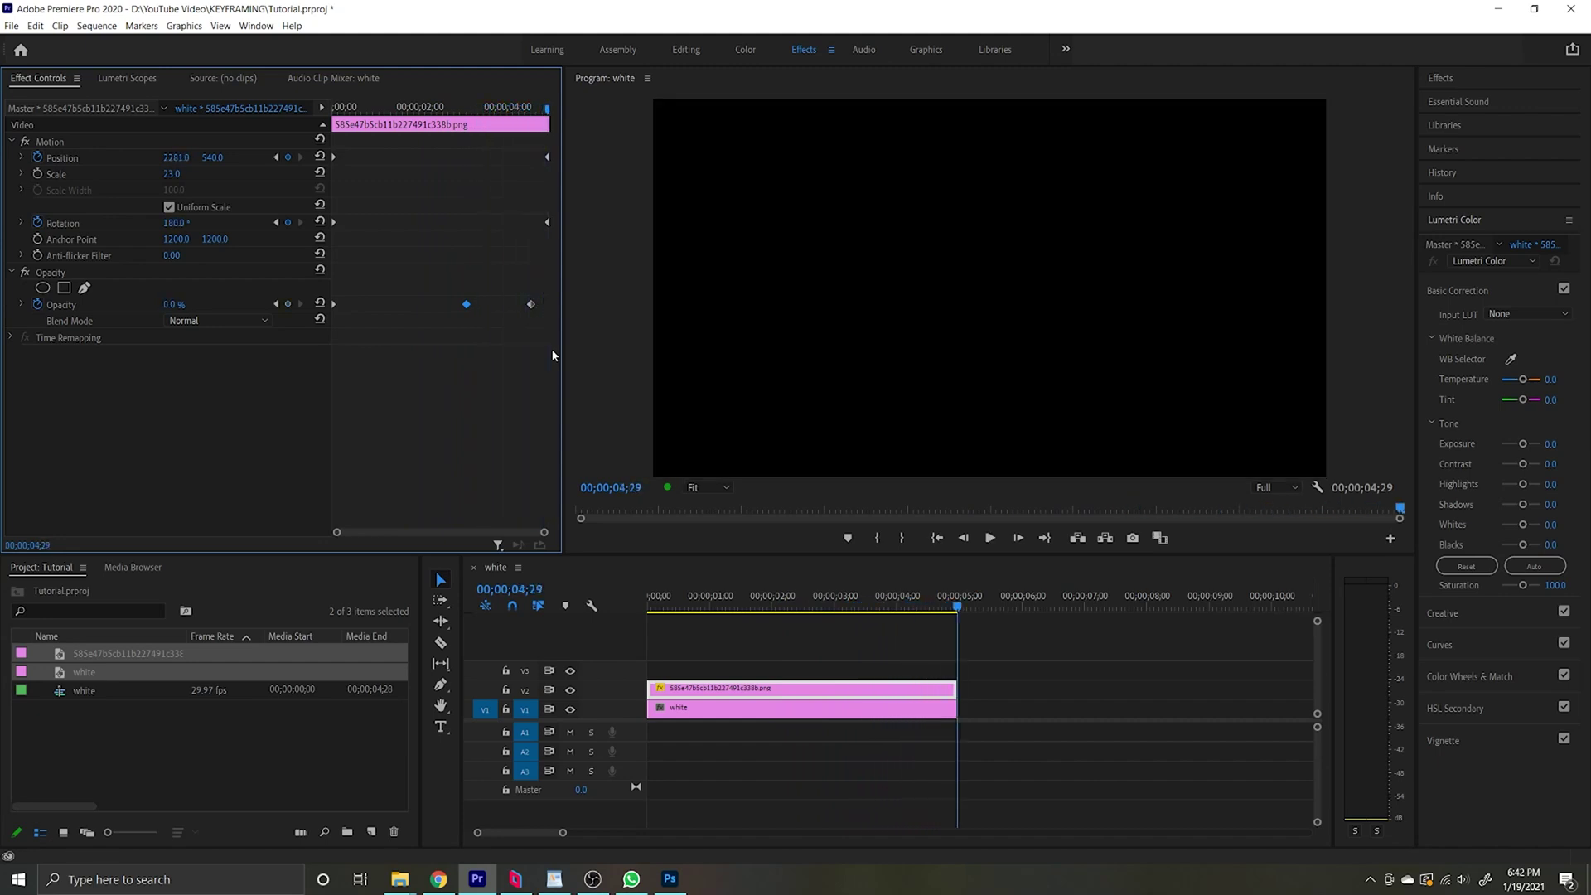
{"action": "key", "text": "space"}
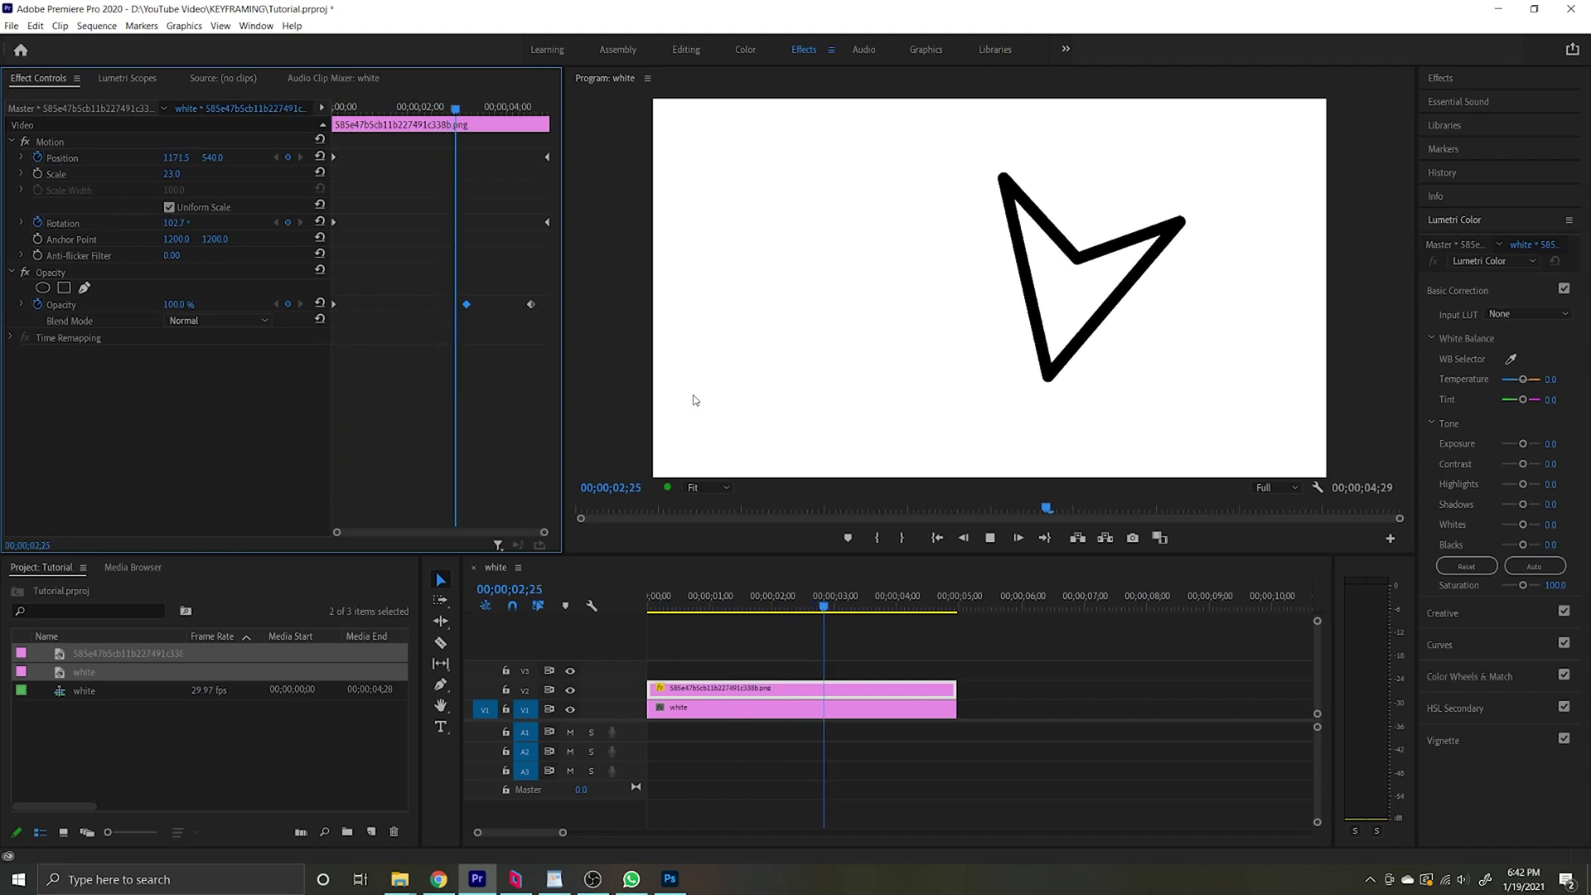
{"action": "left_click", "coordinate": [636, 585]}
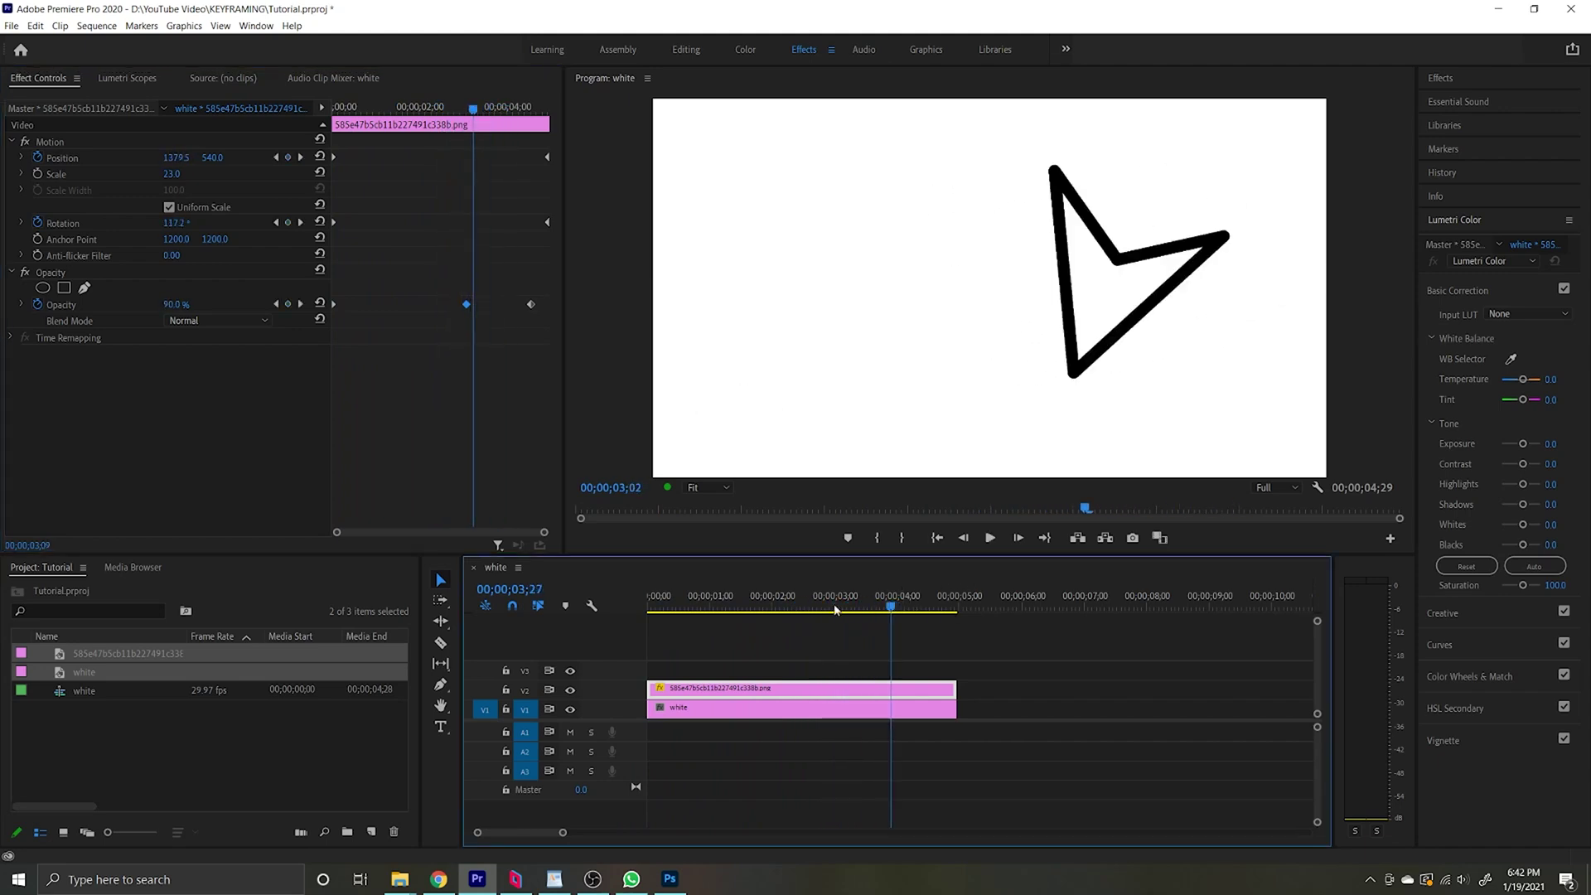
{"action": "key", "text": "Home"}
{"action": "key", "text": "space"}
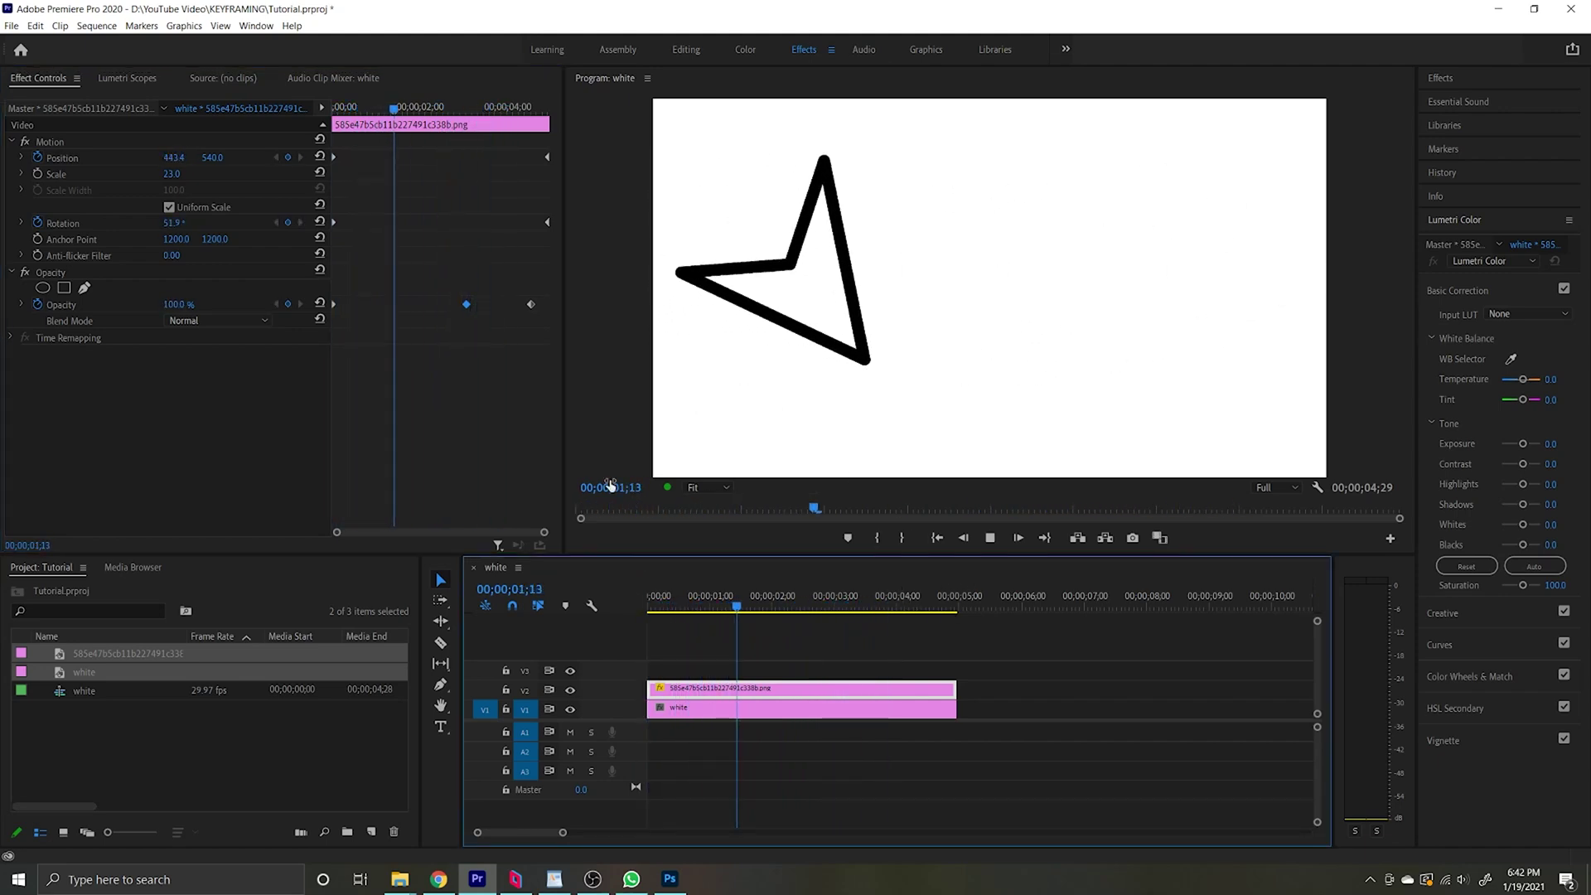